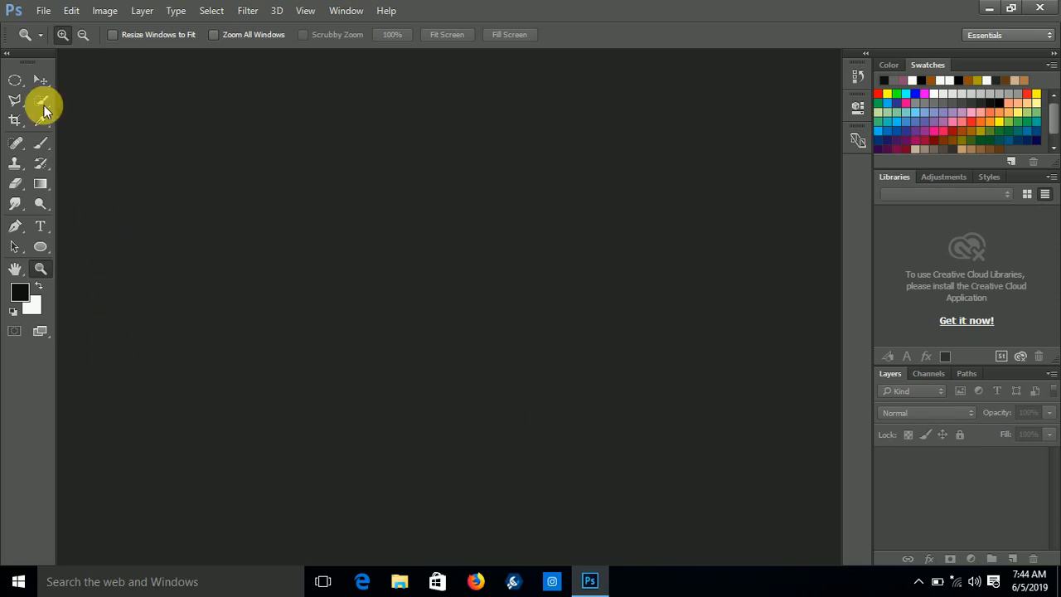
Step: Open the image IMG_20190605_174301_092 from the Desktop
click(46, 13)
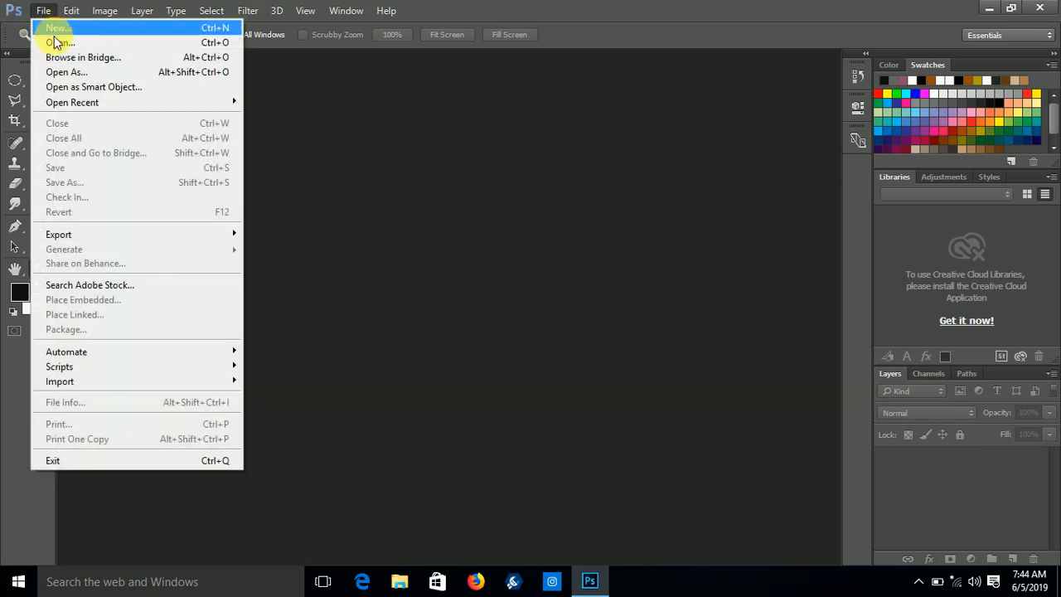
click(56, 42)
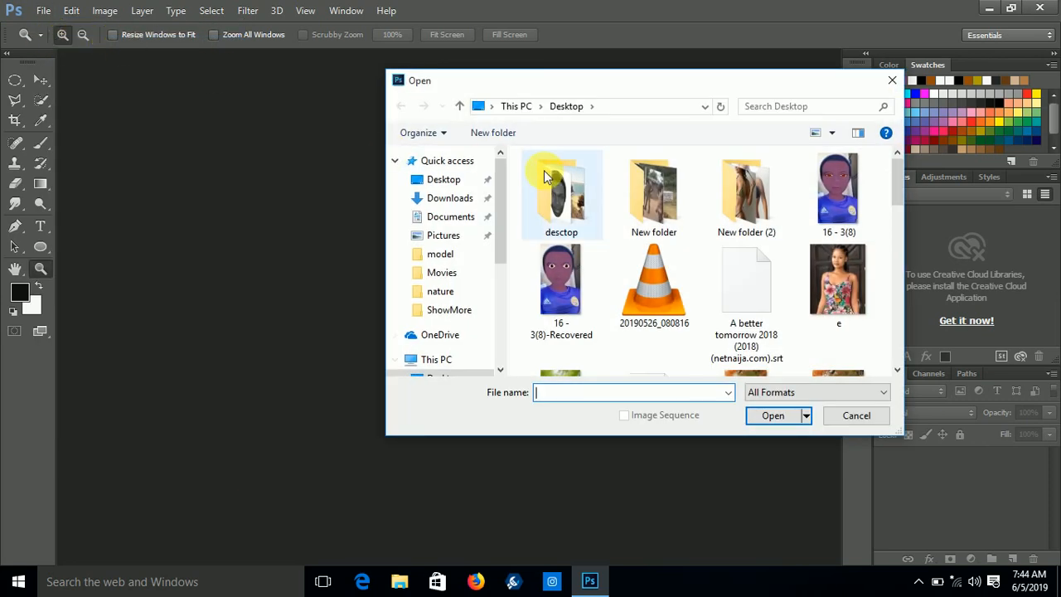
scroll(616, 272, down, 5)
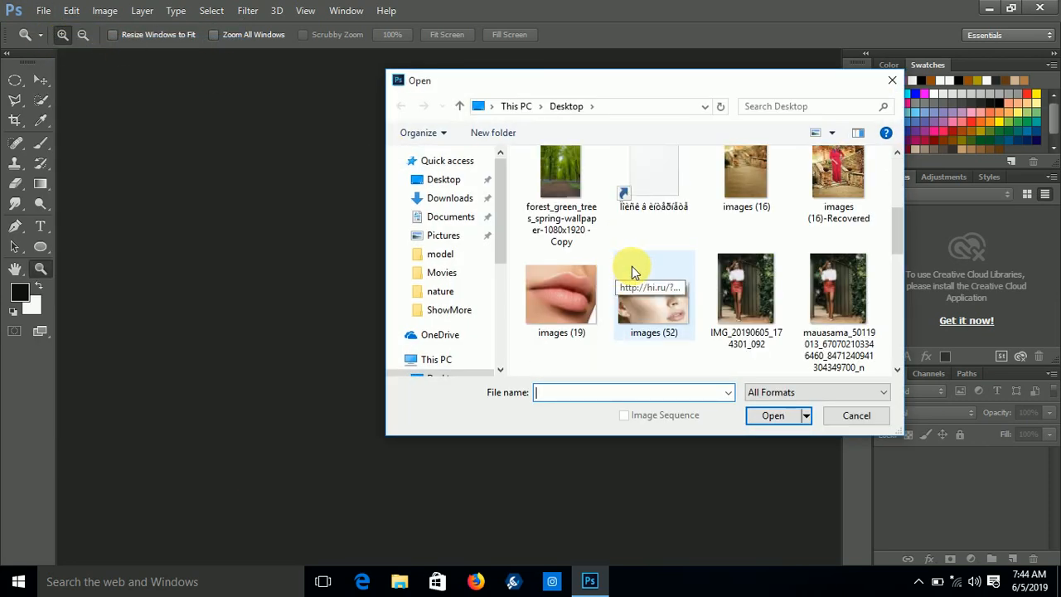
double_click(748, 289)
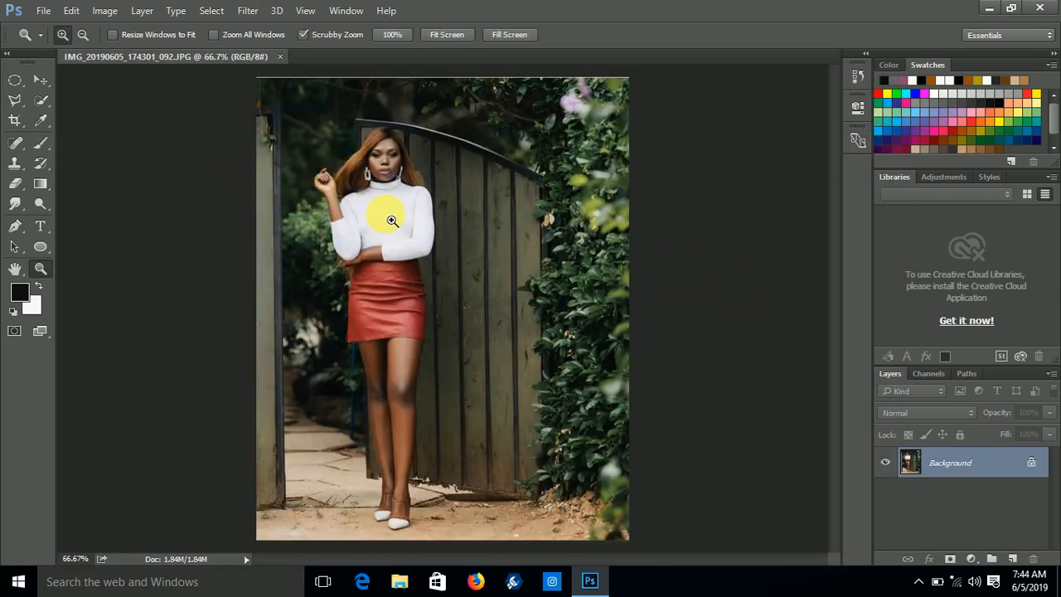
Step: Convert the locked Background into a regular layer named Layer 0
drag(395, 225, 408, 226)
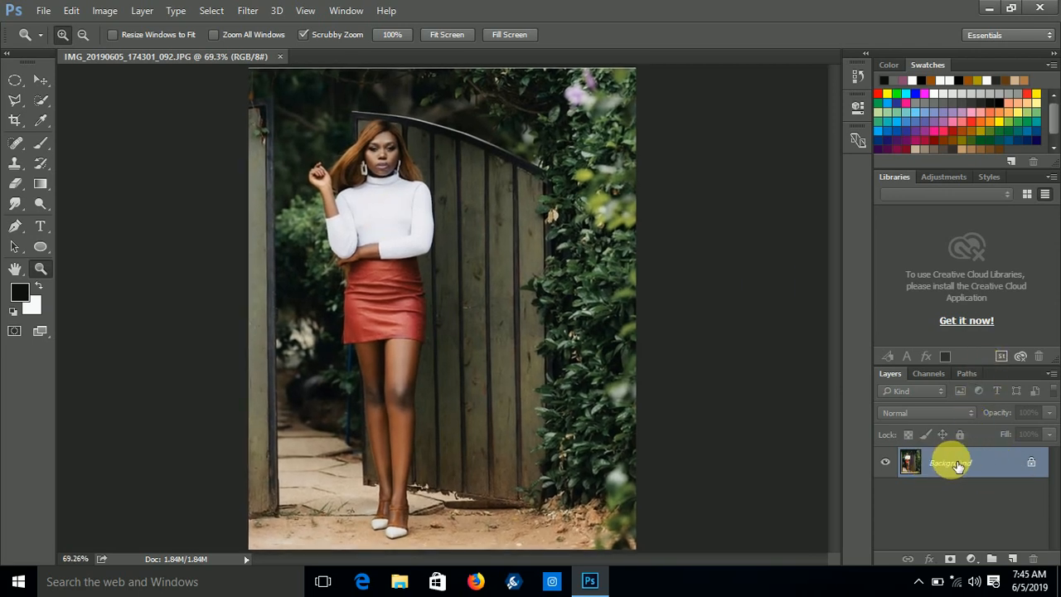
double_click(1012, 469)
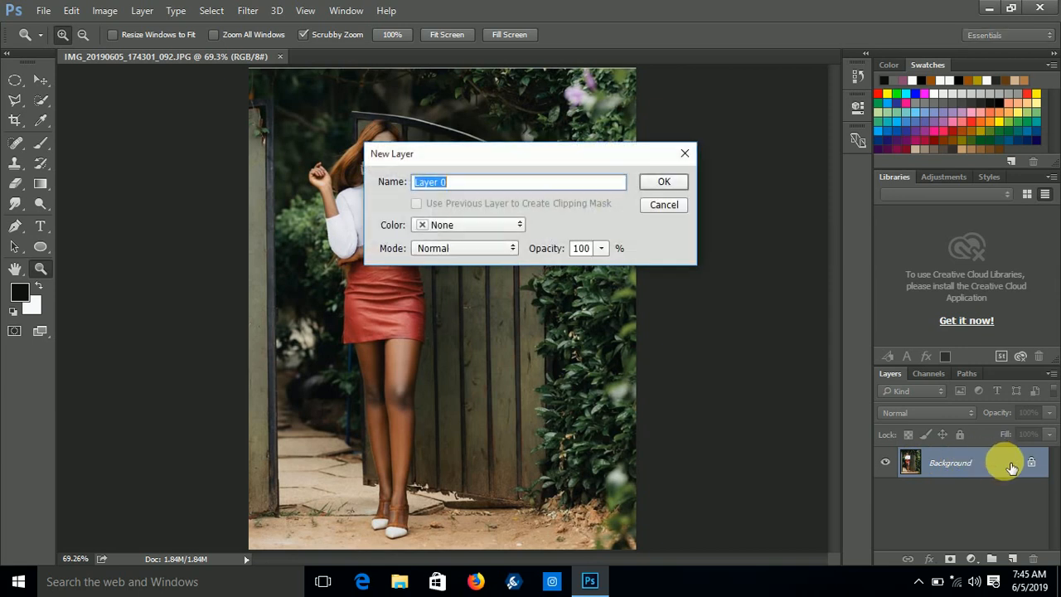
click(667, 182)
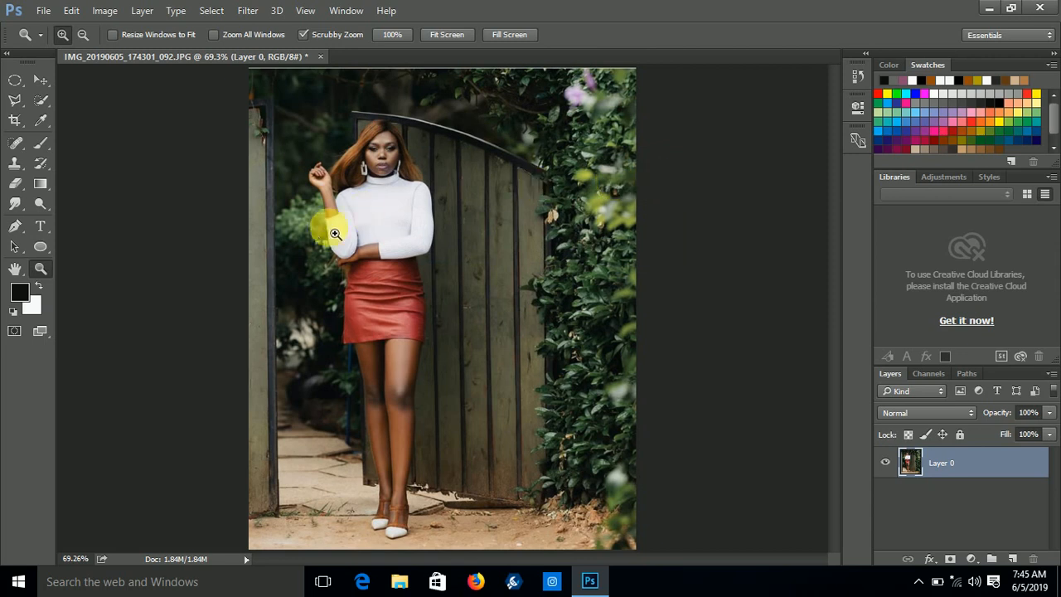
Step: Use the Quick Selection tool to select the woman's head, raised arm, white sweater and the upper part of the skirt
drag(385, 189, 427, 283)
scroll(367, 243, up, 2)
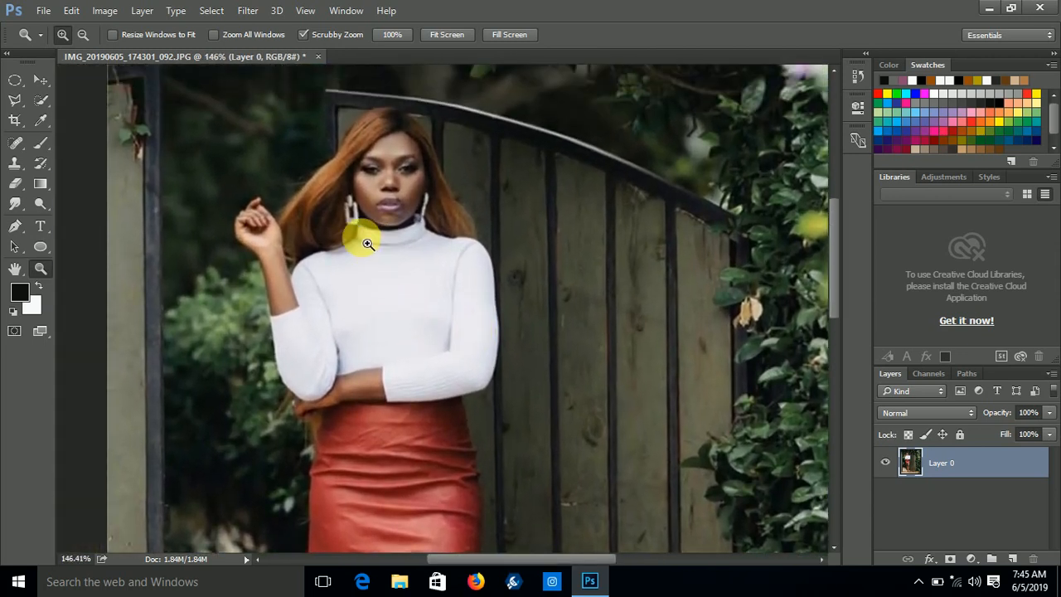
click(39, 102)
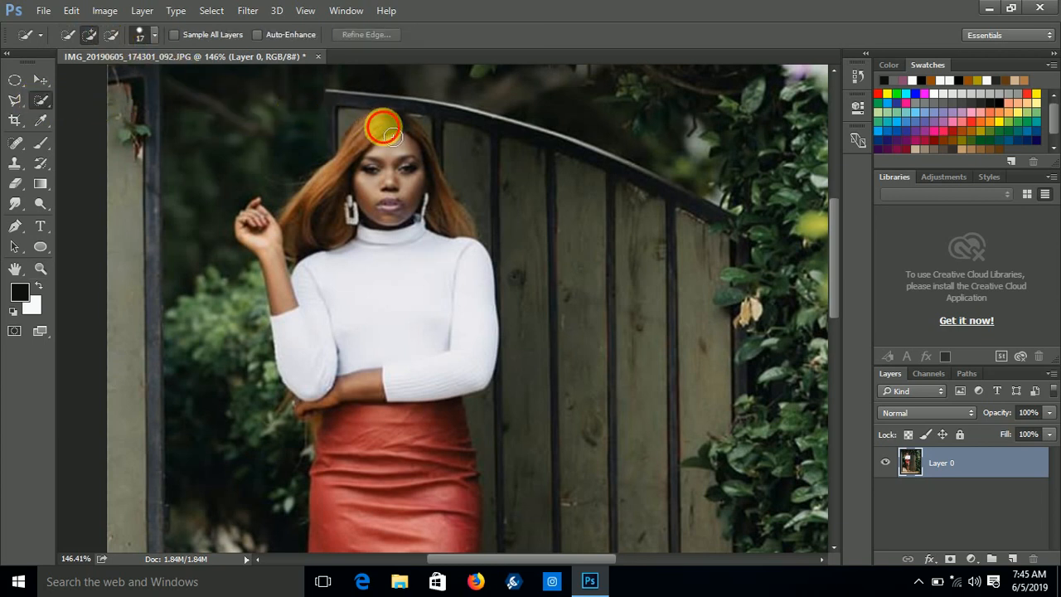
mouse_move(379, 119)
mouse_down()
mouse_move(396, 152)
mouse_move(408, 134)
mouse_move(400, 130)
mouse_move(410, 133)
mouse_move(415, 164)
mouse_move(396, 197)
mouse_move(424, 260)
mouse_move(469, 280)
mouse_move(420, 343)
mouse_move(389, 455)
mouse_move(384, 260)
mouse_move(361, 155)
mouse_move(351, 203)
mouse_move(283, 253)
mouse_move(271, 212)
mouse_up()
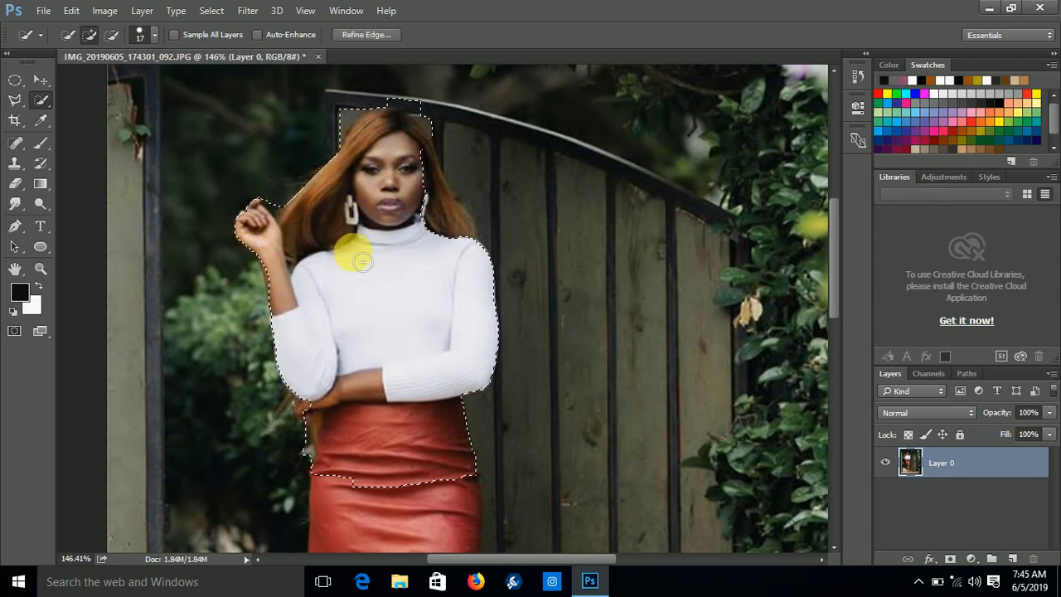
Step: Extend the selection down over the rest of the red skirt and the front leg to the ankle
scroll(393, 242, down, 2)
scroll(398, 216, down, 2)
drag(391, 286, 401, 352)
scroll(401, 353, down, 2)
mouse_move(414, 204)
mouse_down()
mouse_move(438, 208)
mouse_move(442, 268)
mouse_move(459, 258)
mouse_up()
scroll(460, 259, down, 4)
mouse_move(431, 138)
mouse_down()
mouse_move(429, 391)
mouse_move(409, 387)
mouse_up()
scroll(409, 386, down, 3)
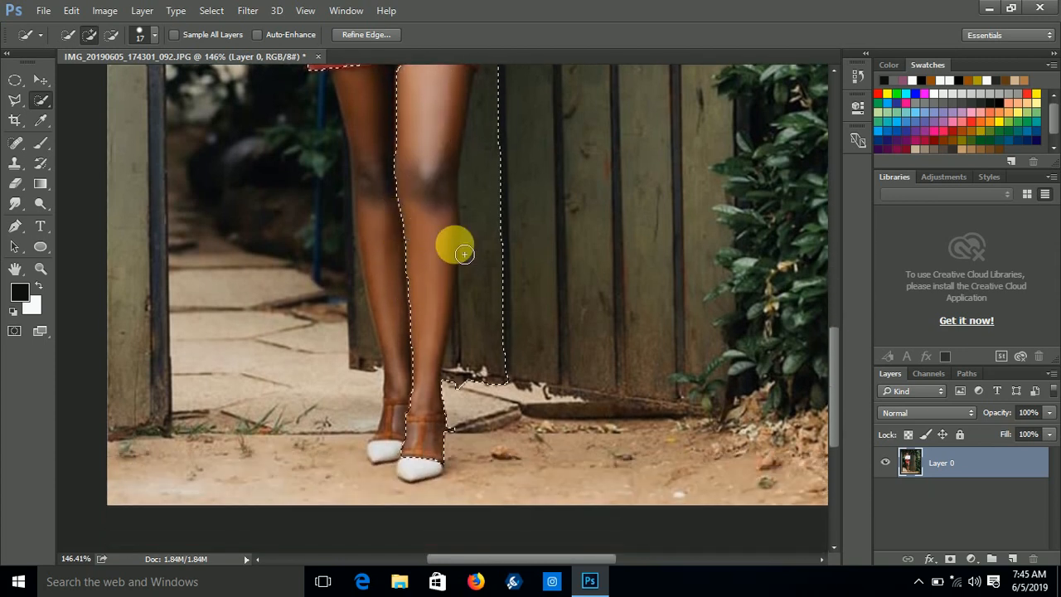
Step: Subtract the wooden gate area beside the skirt and the front leg from the selection
scroll(445, 208, up, 6)
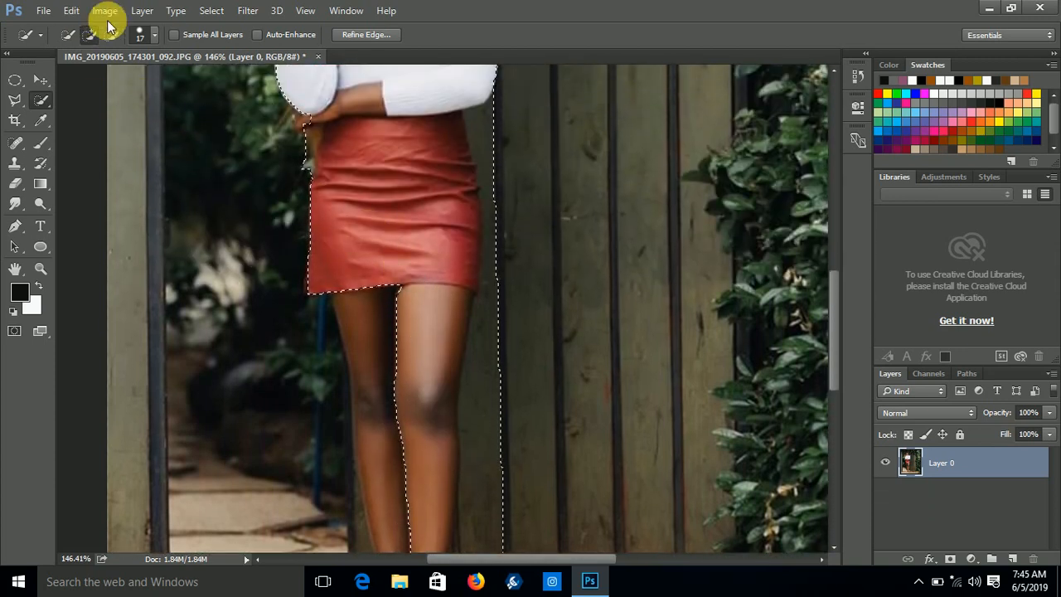
click(111, 34)
scroll(390, 125, up, 1)
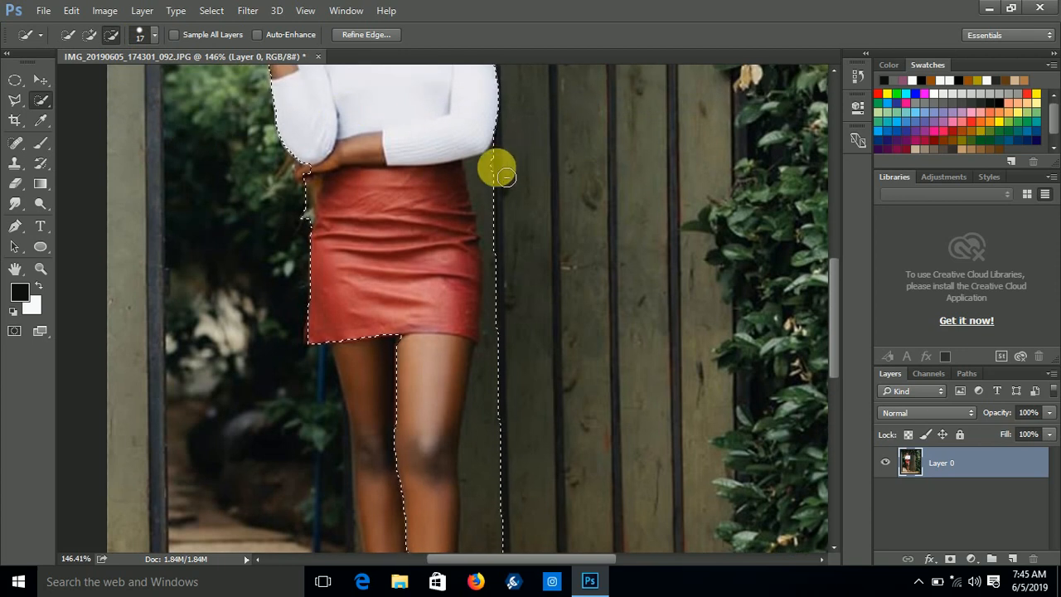
mouse_move(505, 176)
mouse_down()
mouse_move(486, 166)
mouse_move(495, 200)
mouse_up()
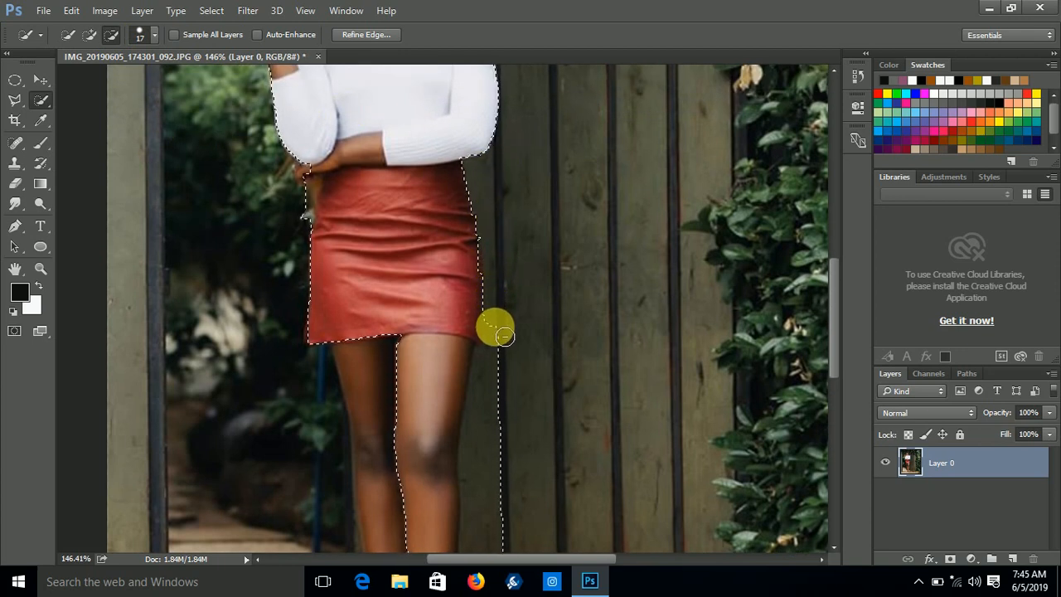
scroll(514, 268, down, 6)
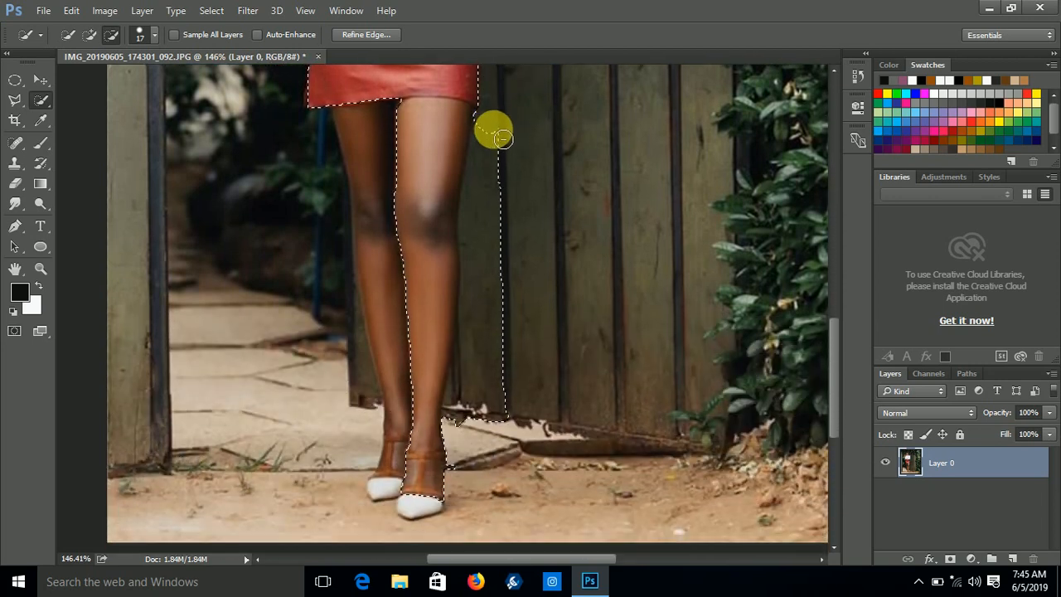
mouse_move(504, 139)
mouse_down()
mouse_move(486, 152)
mouse_move(491, 175)
mouse_up()
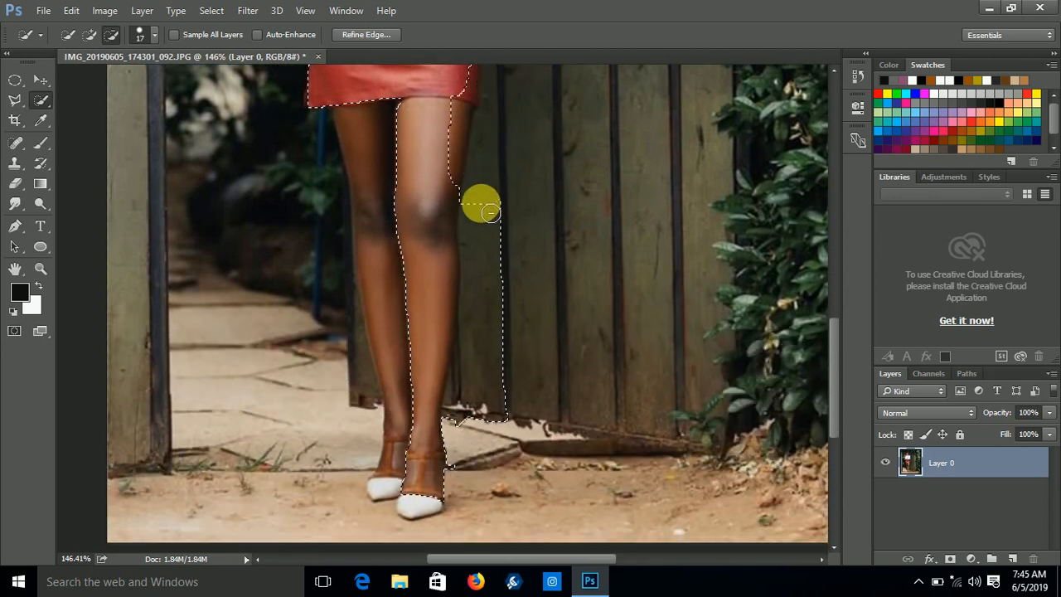
mouse_move(491, 212)
mouse_down()
mouse_move(494, 342)
mouse_move(469, 403)
mouse_move(457, 422)
mouse_move(451, 414)
mouse_move(461, 420)
mouse_up()
Step: Add the rear leg and both white shoe tips to the selection
click(88, 34)
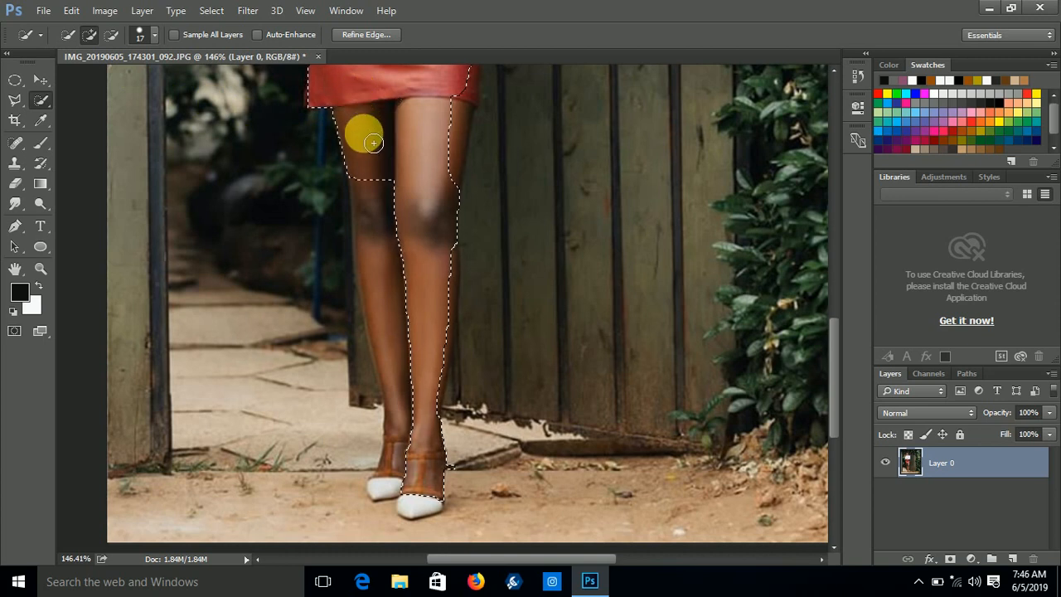
drag(391, 256, 390, 301)
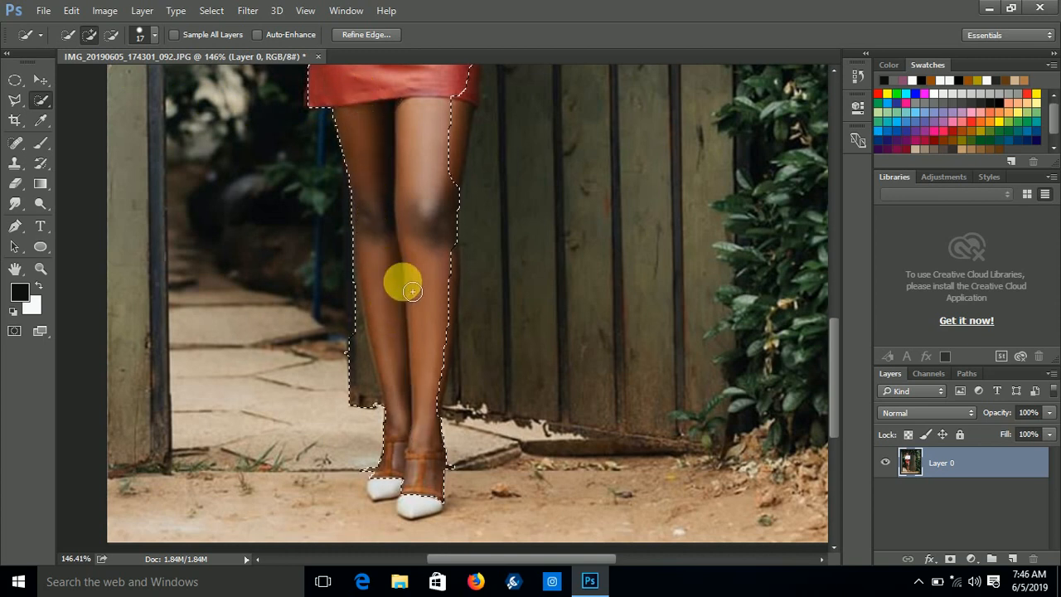
scroll(426, 196, down, 5)
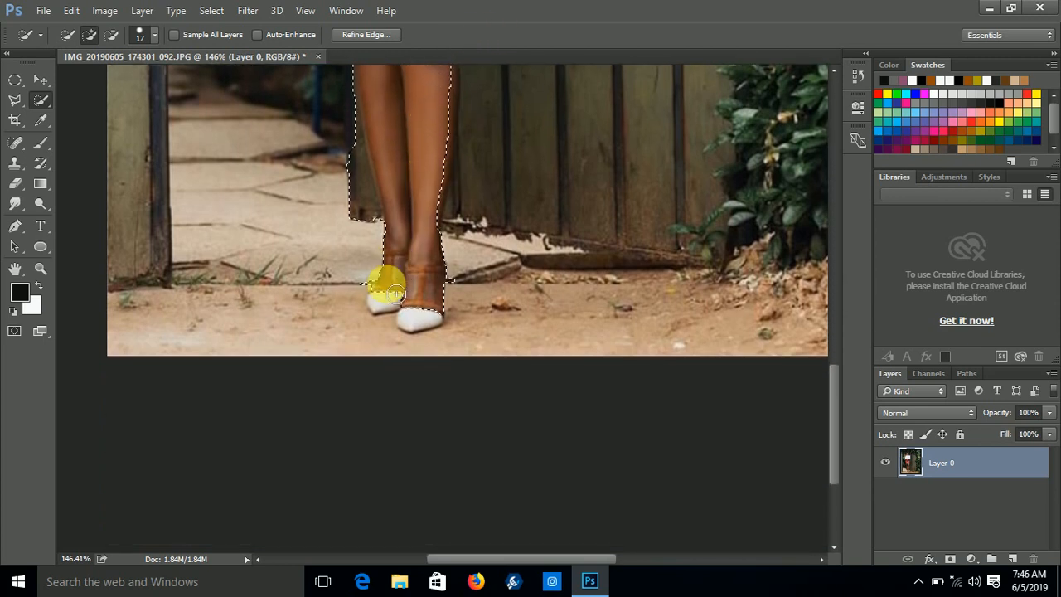
click(427, 319)
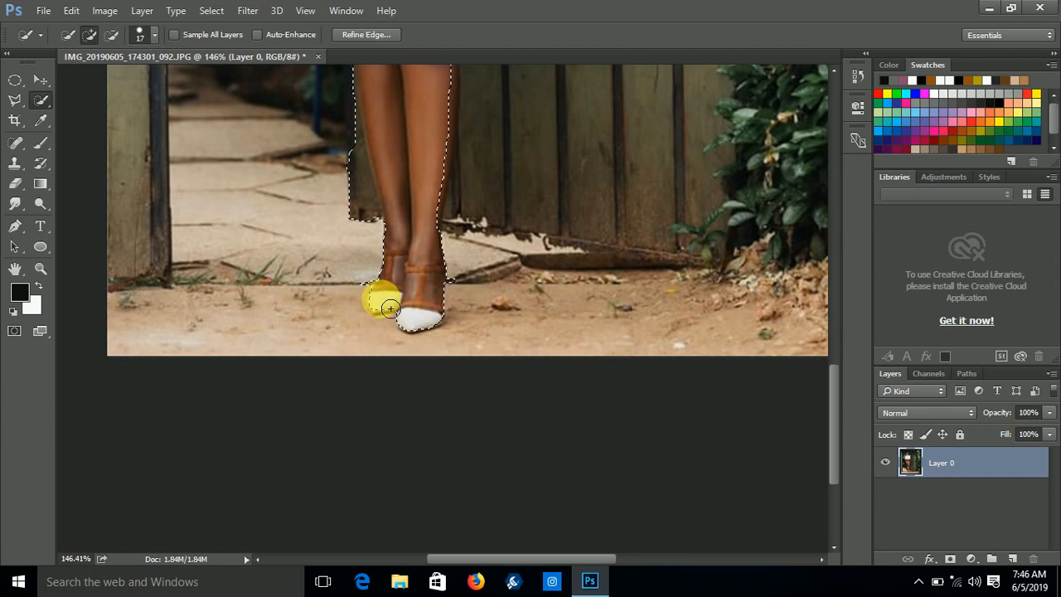
click(388, 310)
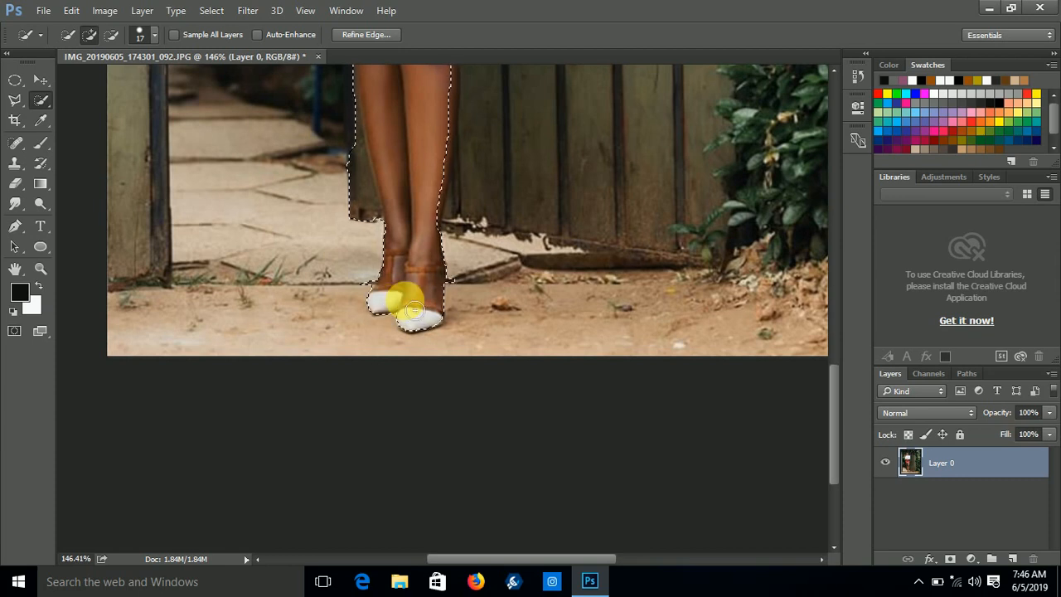
Step: Remove the gate remnant beside the rear leg's lower calf from the selection while keeping the calf itself selected
click(112, 35)
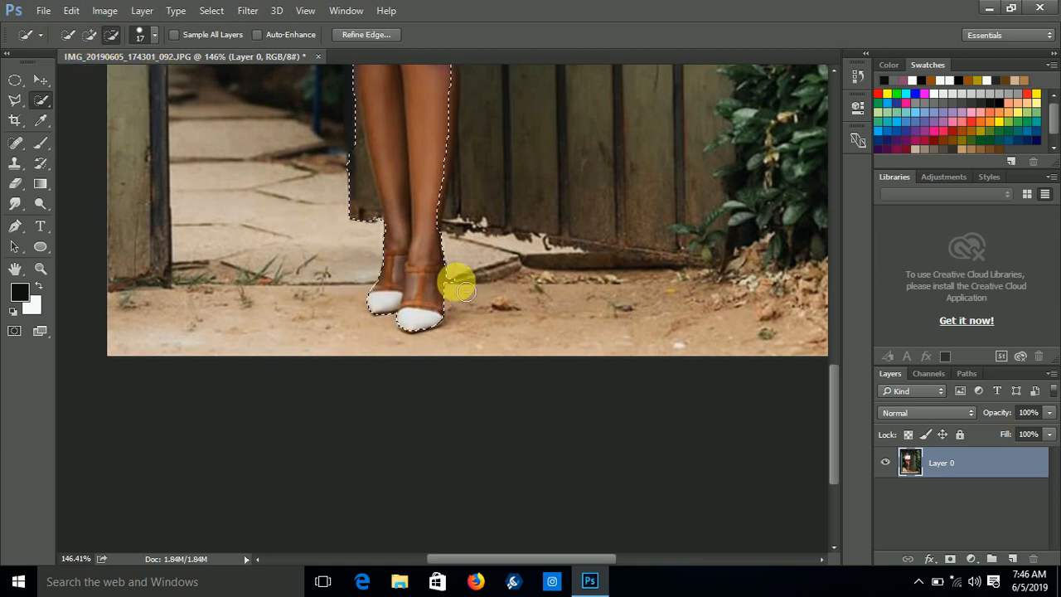
scroll(338, 242, up, 2)
scroll(339, 245, up, 2)
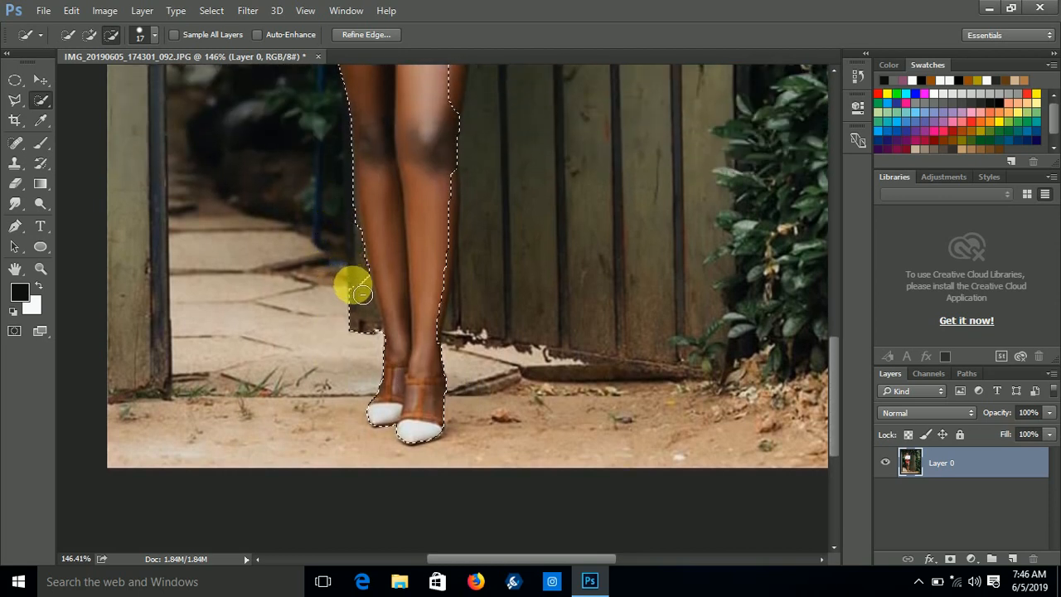
drag(351, 284, 356, 296)
click(89, 34)
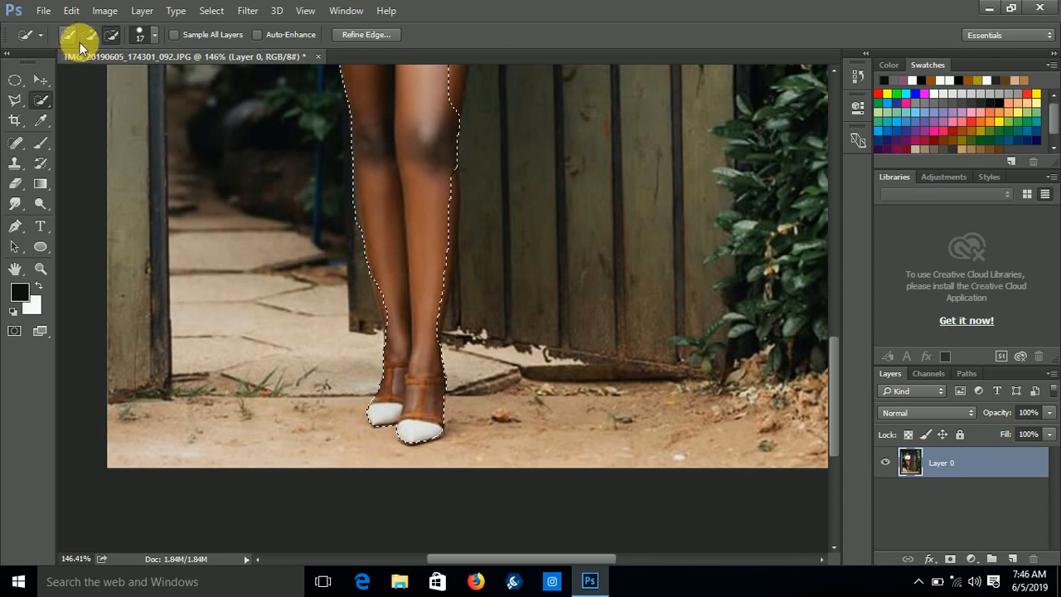
drag(393, 292, 390, 305)
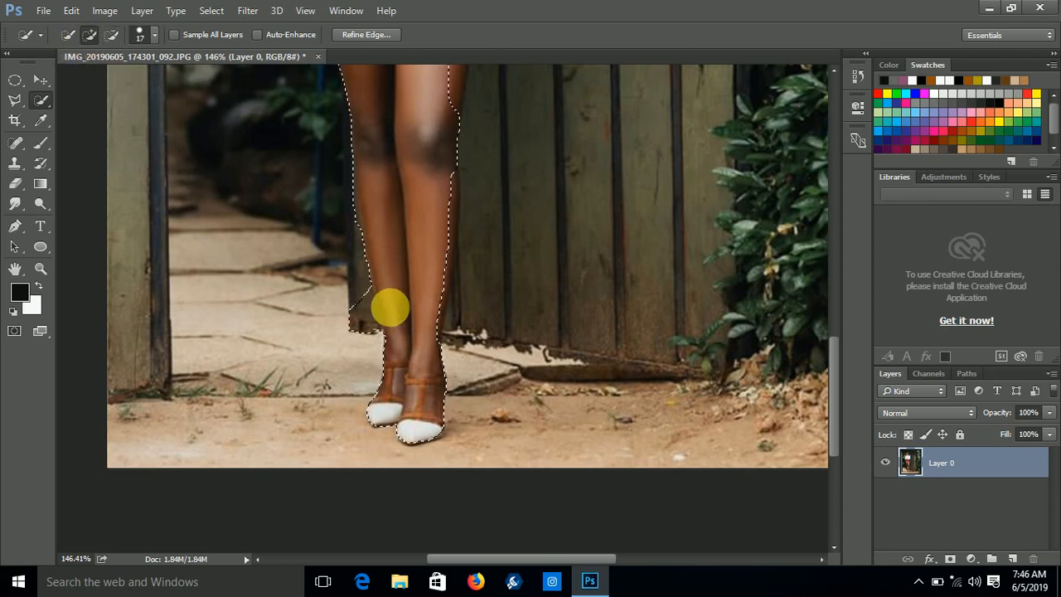
click(111, 34)
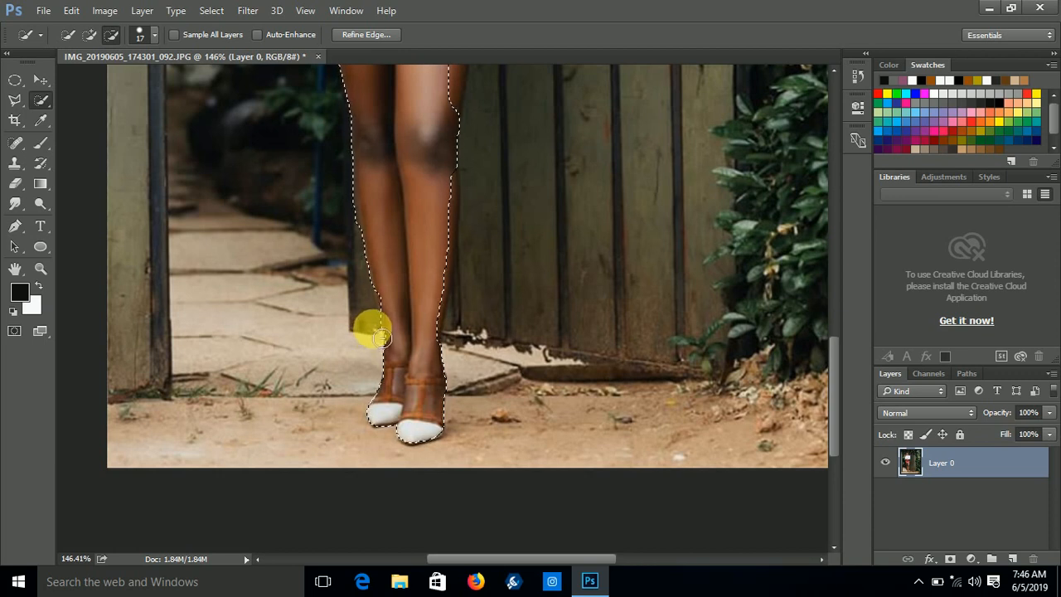
Step: Add the missing corner of the skirt's hem and the front leg's outer thigh to the selection
scroll(349, 277, up, 2)
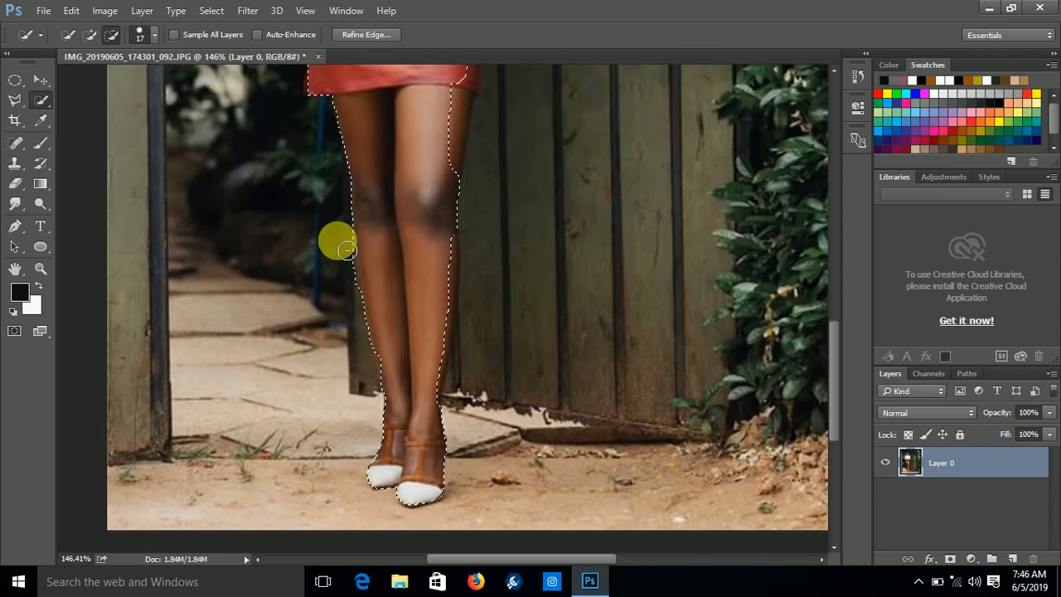
scroll(338, 278, up, 1)
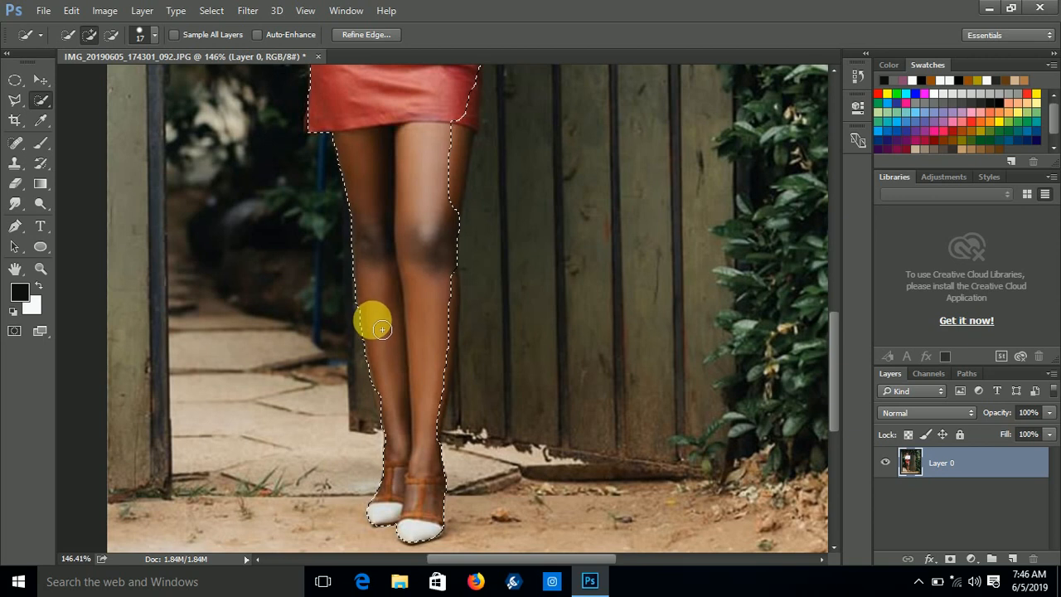
scroll(382, 304, up, 5)
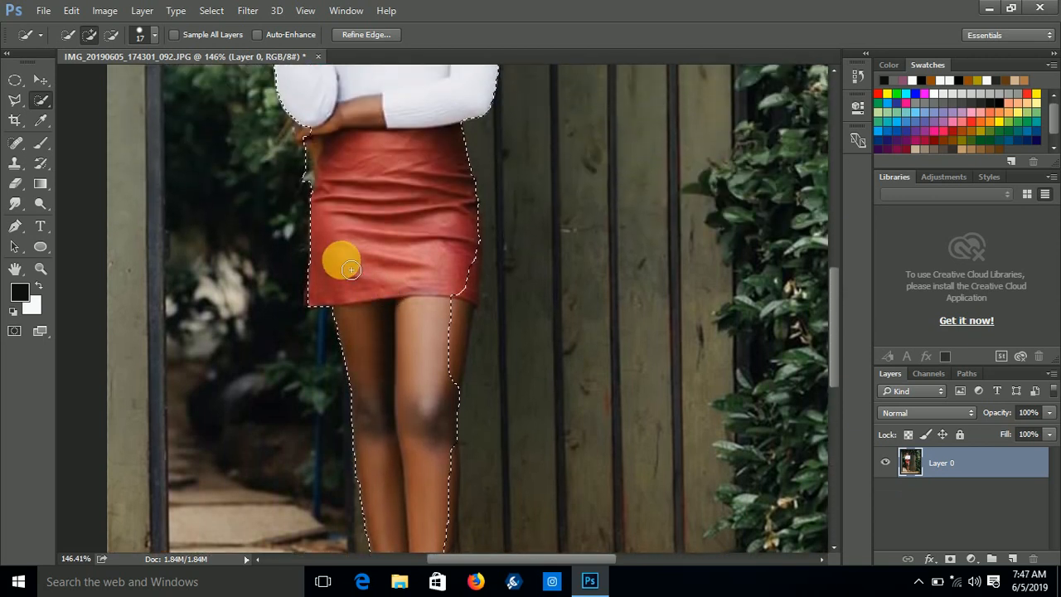
scroll(327, 236, up, 1)
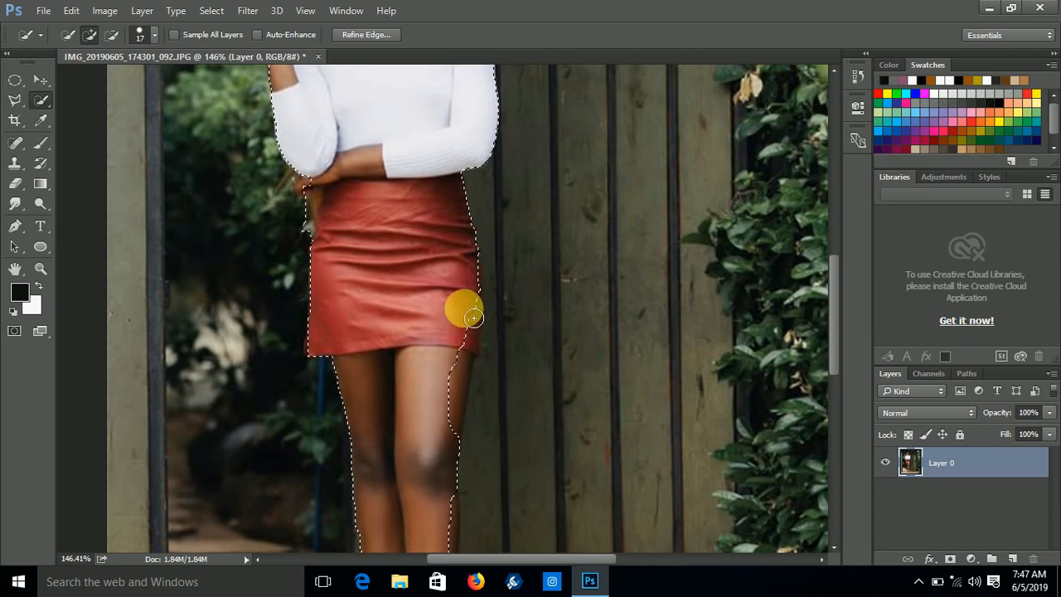
mouse_move(478, 317)
mouse_down()
mouse_move(479, 338)
mouse_move(450, 367)
mouse_move(443, 266)
mouse_move(446, 330)
mouse_move(461, 335)
mouse_move(455, 362)
mouse_up()
scroll(453, 364, down, 2)
scroll(450, 367, down, 3)
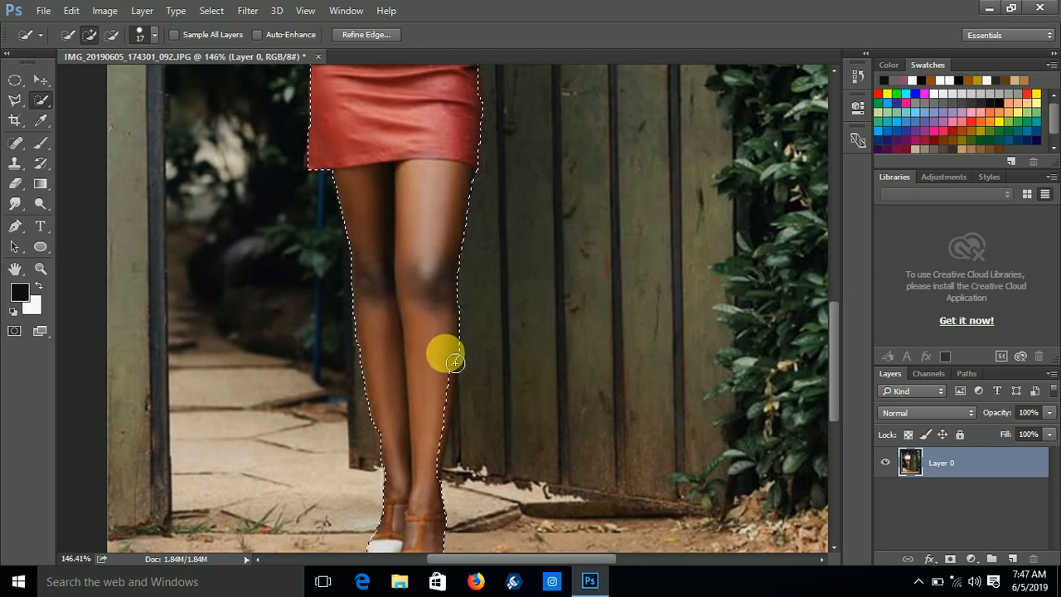
Step: Add the front leg's outer calf edge down to the ankle to the selection
scroll(452, 367, down, 1)
drag(456, 308, 455, 303)
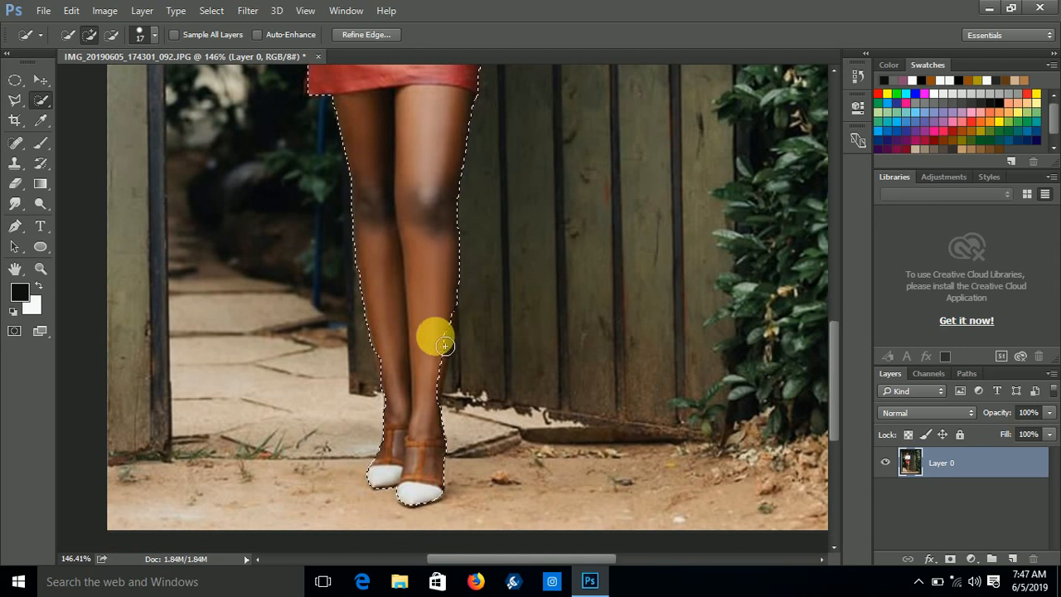
scroll(445, 347, down, 1)
scroll(445, 347, down, 1)
click(451, 277)
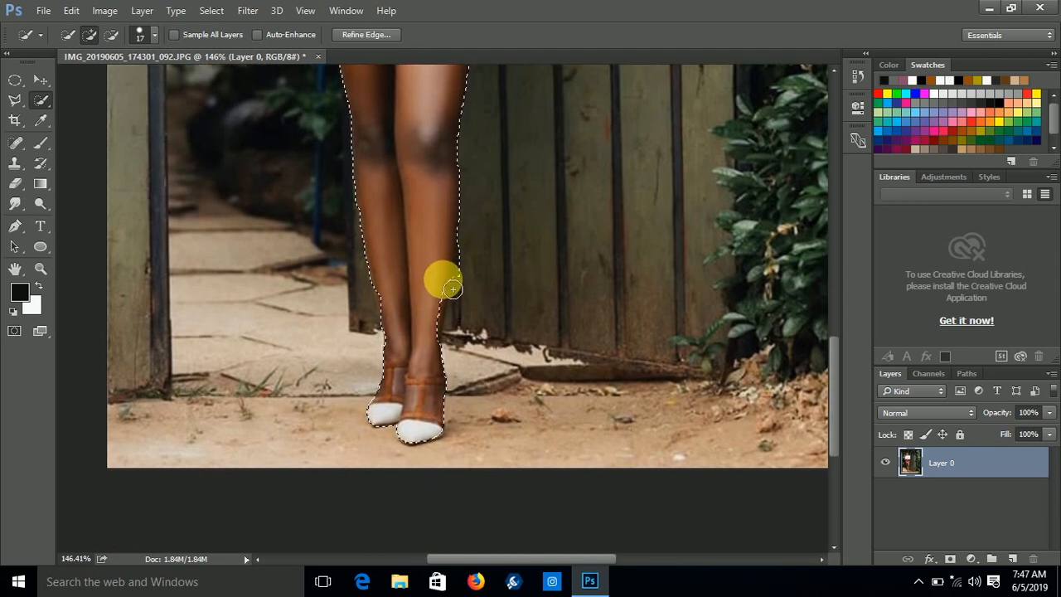
drag(436, 313, 441, 340)
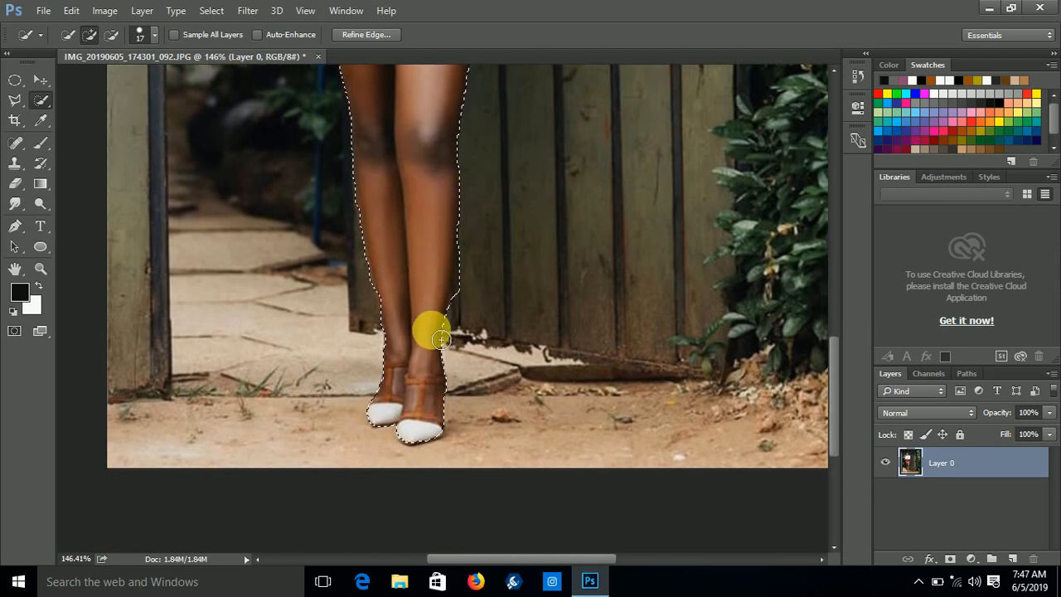
Step: Remove the gate remnant beside the front leg's lower calf from the selection
click(110, 34)
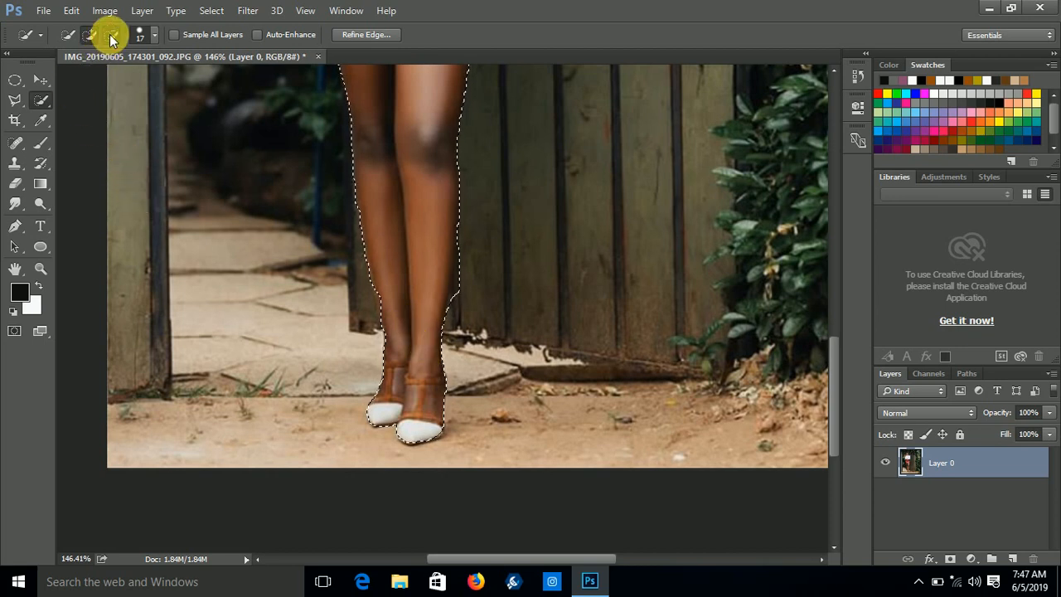
mouse_move(434, 190)
mouse_down()
mouse_move(483, 270)
mouse_move(464, 311)
mouse_move(477, 258)
mouse_move(464, 243)
mouse_move(476, 253)
mouse_up()
scroll(473, 251, up, 2)
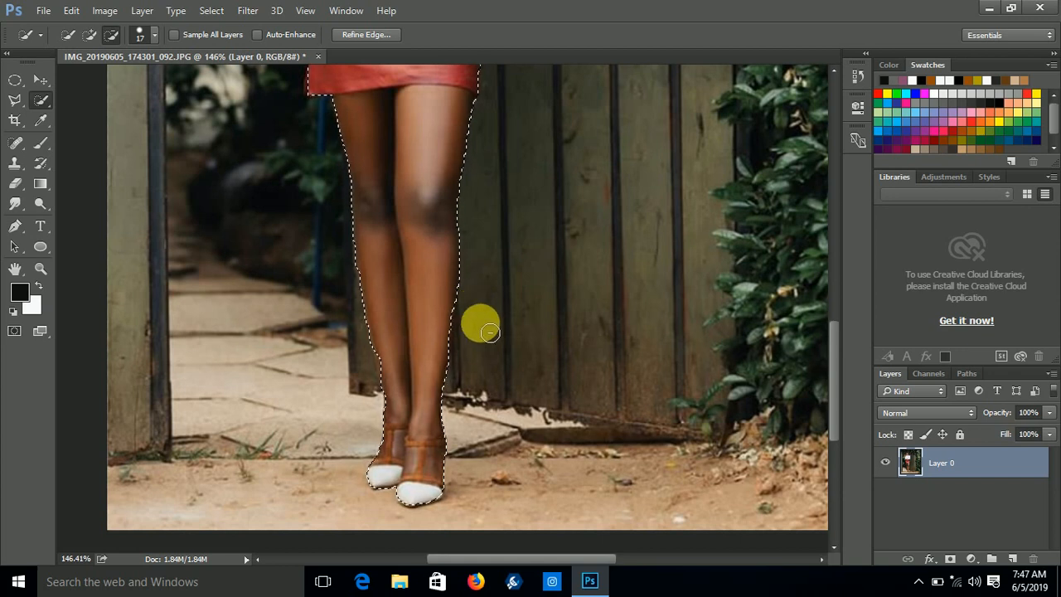
scroll(430, 403, up, 1)
scroll(427, 399, up, 4)
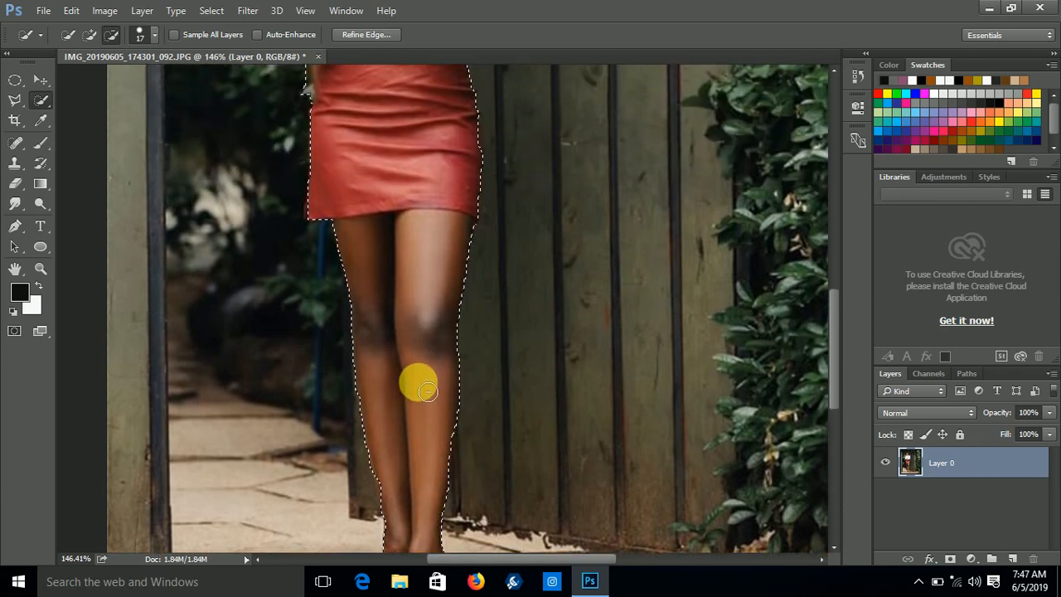
Step: Trim the ground around the front shoe's white tip from the selection while keeping the tip itself selected
scroll(424, 395, down, 6)
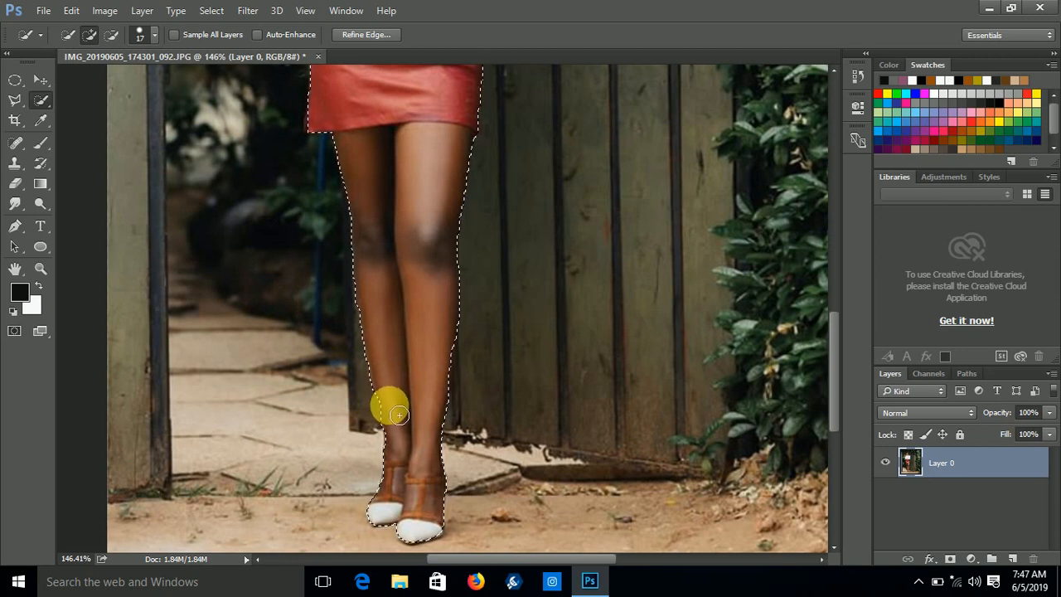
scroll(404, 417, up, 1)
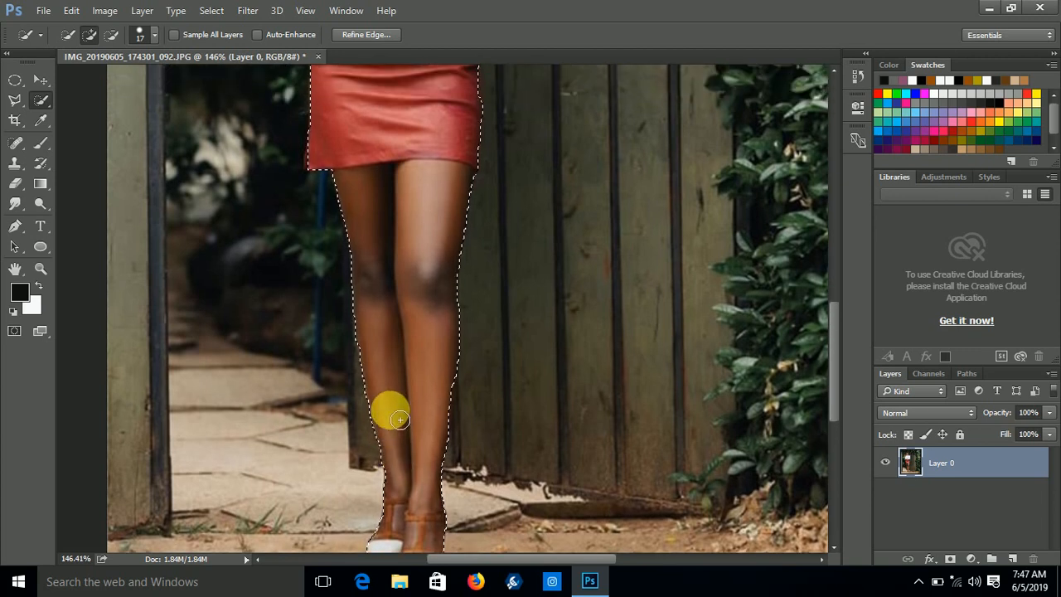
scroll(403, 417, down, 3)
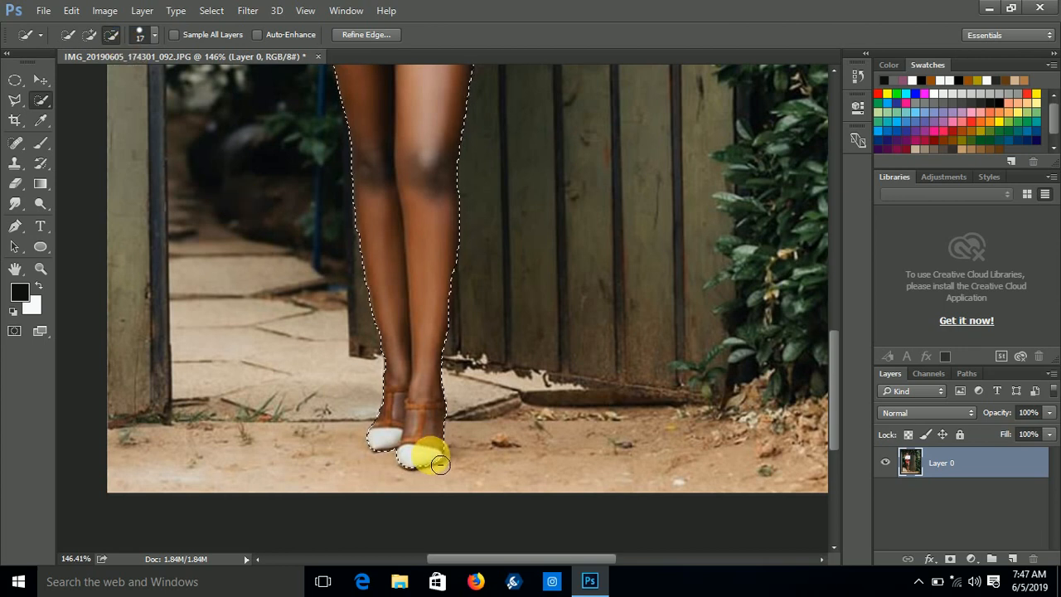
drag(440, 464, 405, 467)
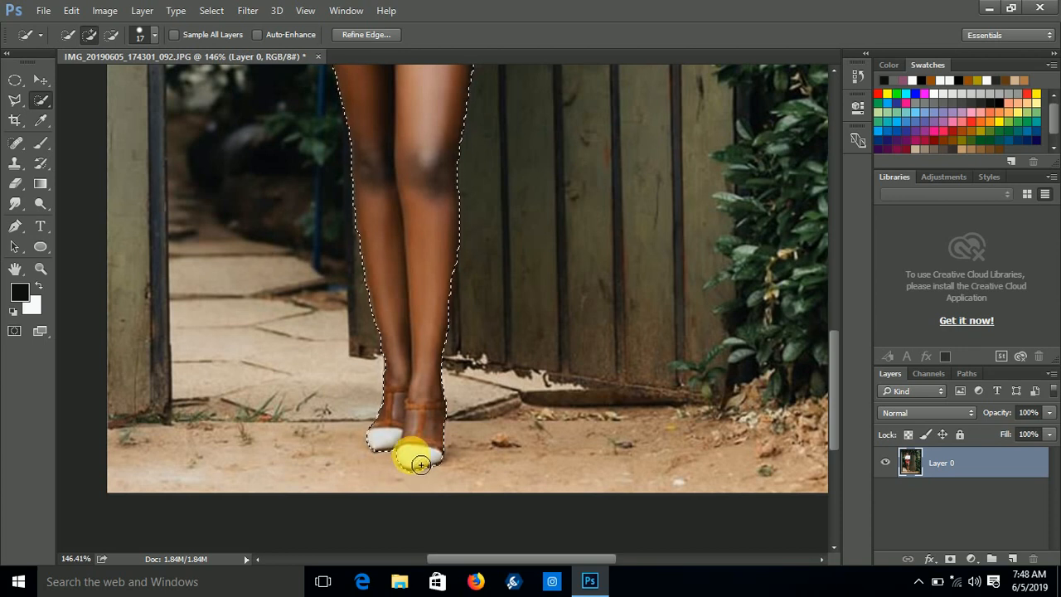
Step: Refine the selection along the front leg's outer calf, excluding the gate boards next to it
scroll(402, 423, up, 4)
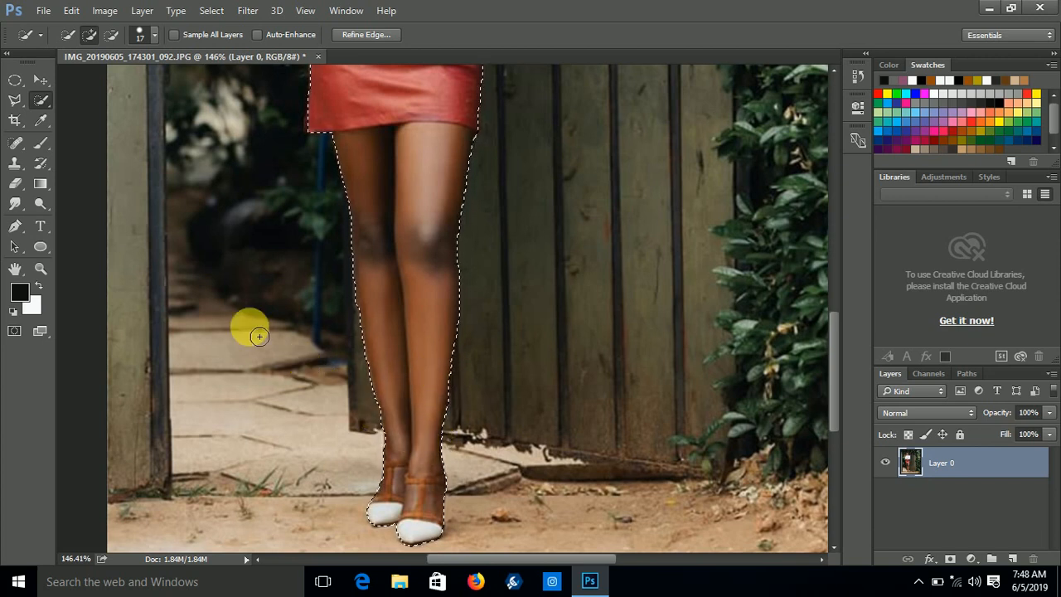
click(109, 35)
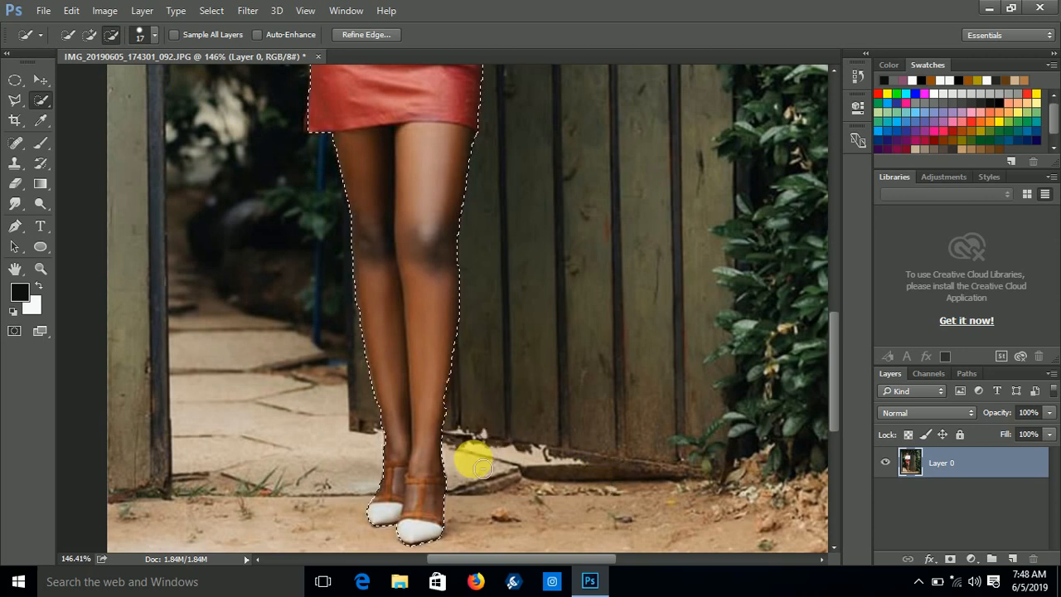
click(89, 37)
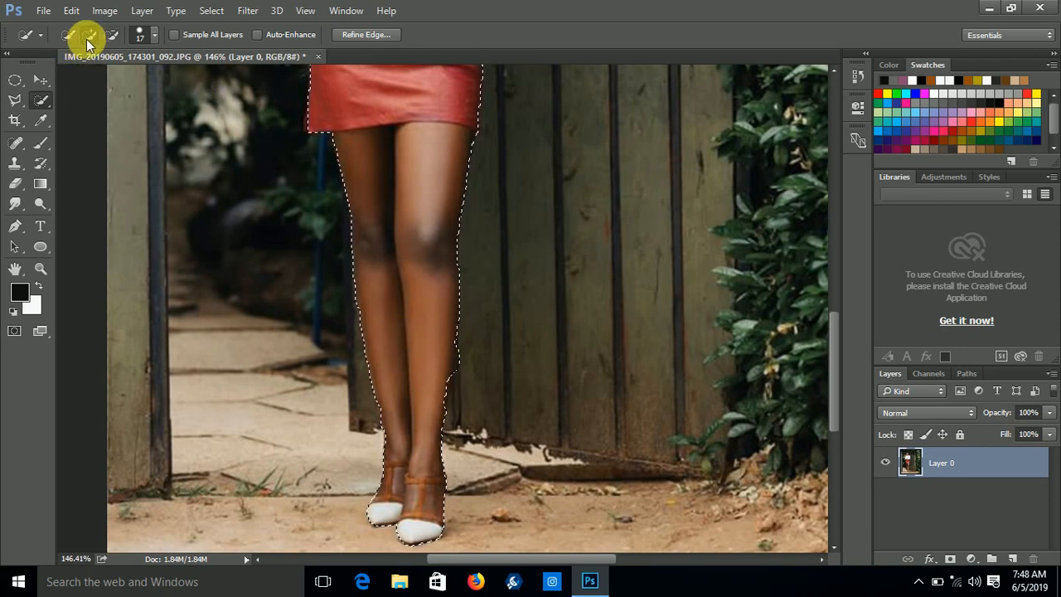
click(111, 35)
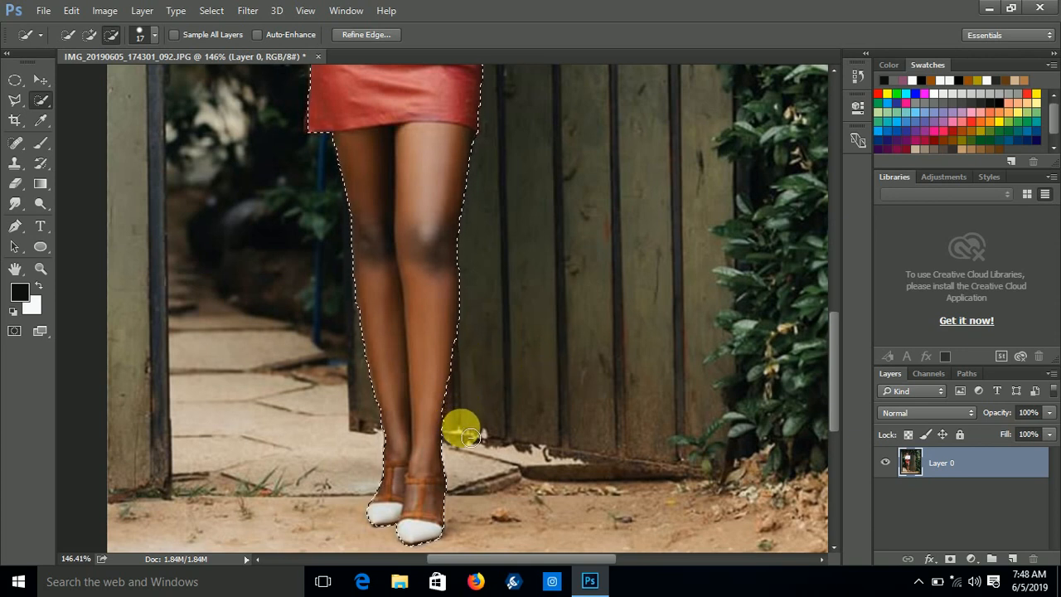
Step: Remove the foliage remnant between the bent elbow and the skirt's waist from the selection
scroll(431, 396, up, 5)
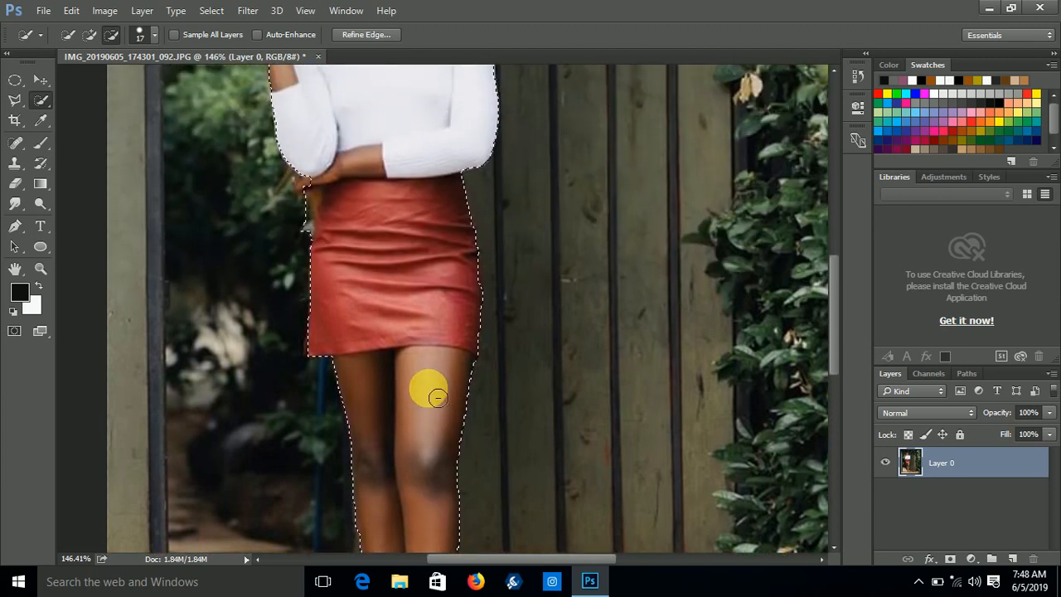
scroll(414, 391, up, 3)
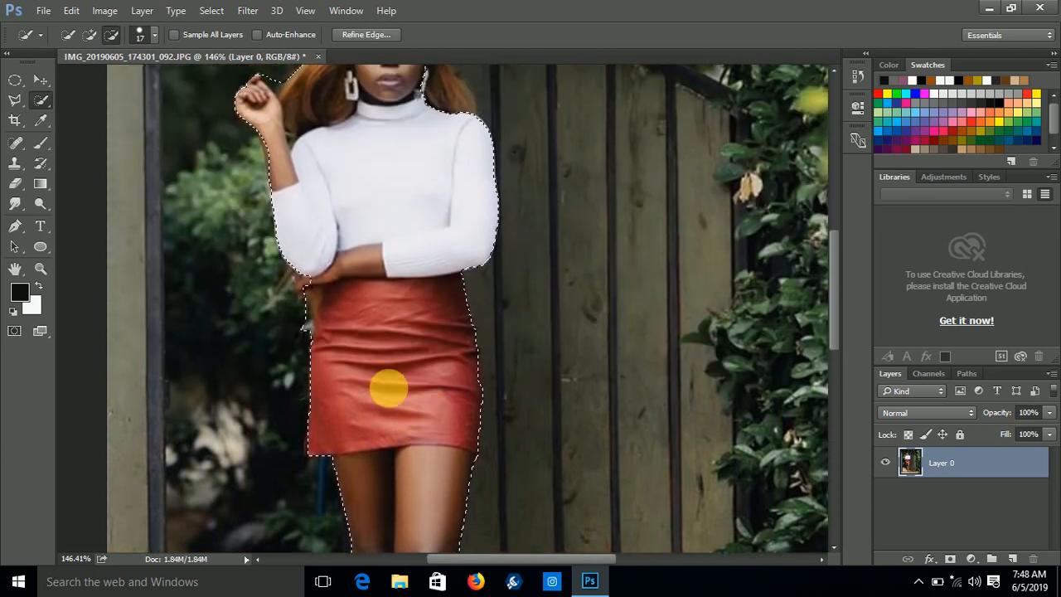
click(88, 34)
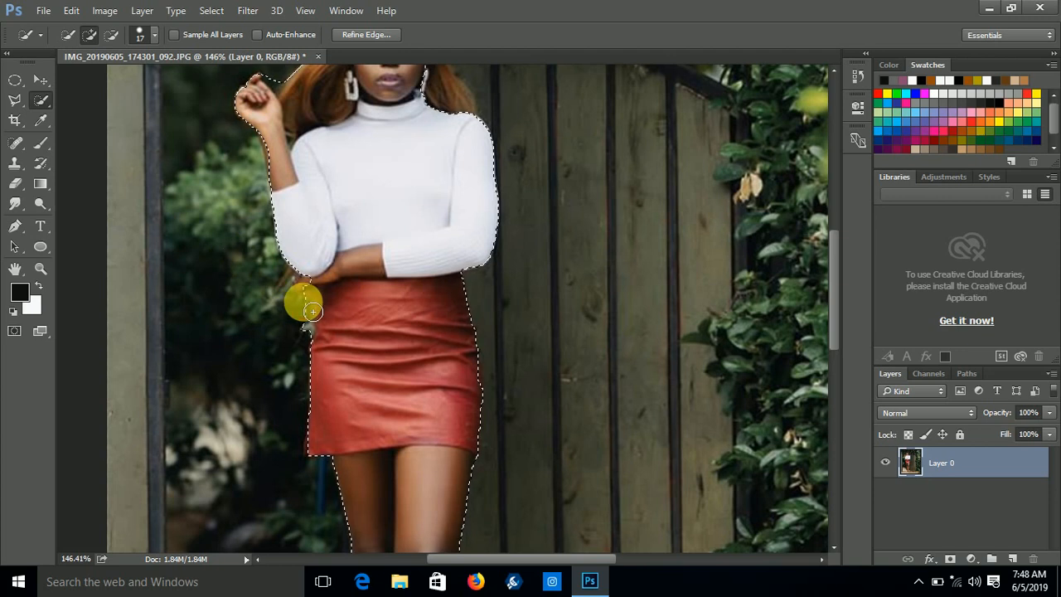
click(112, 35)
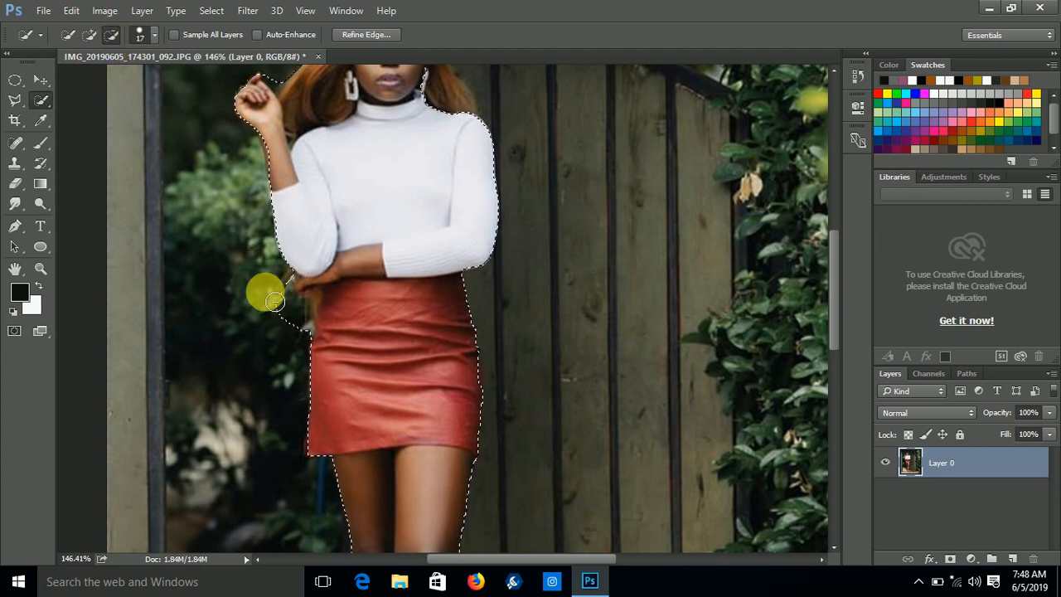
mouse_move(274, 302)
mouse_down()
mouse_move(288, 294)
mouse_move(306, 325)
mouse_move(320, 310)
mouse_move(313, 346)
mouse_up()
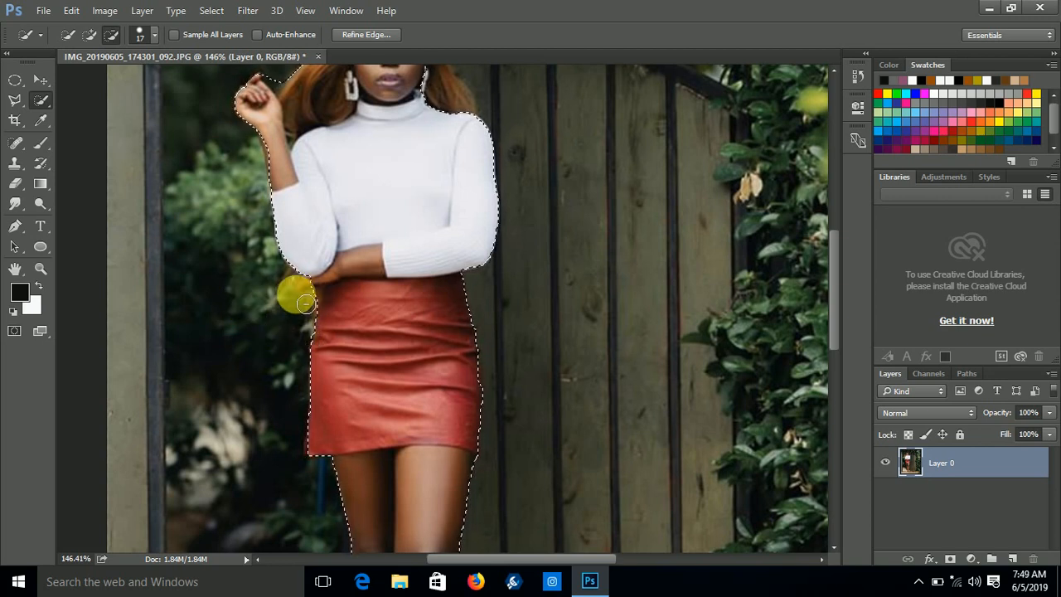
drag(299, 310, 284, 311)
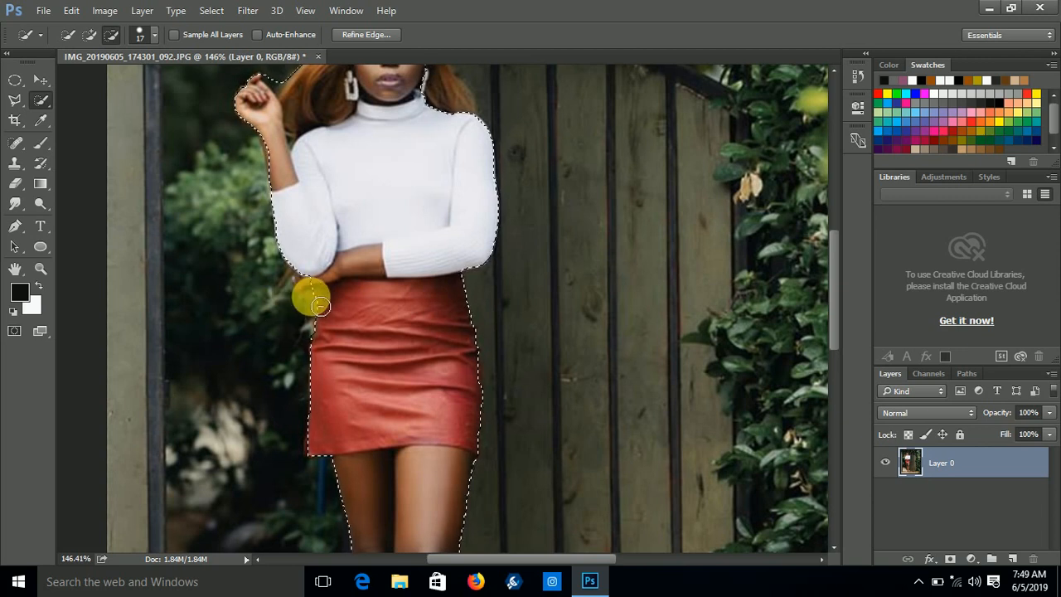
Step: Reduce the selection brush to 10 px and add the hand tucked under the elbow at the skirt's waist
click(88, 35)
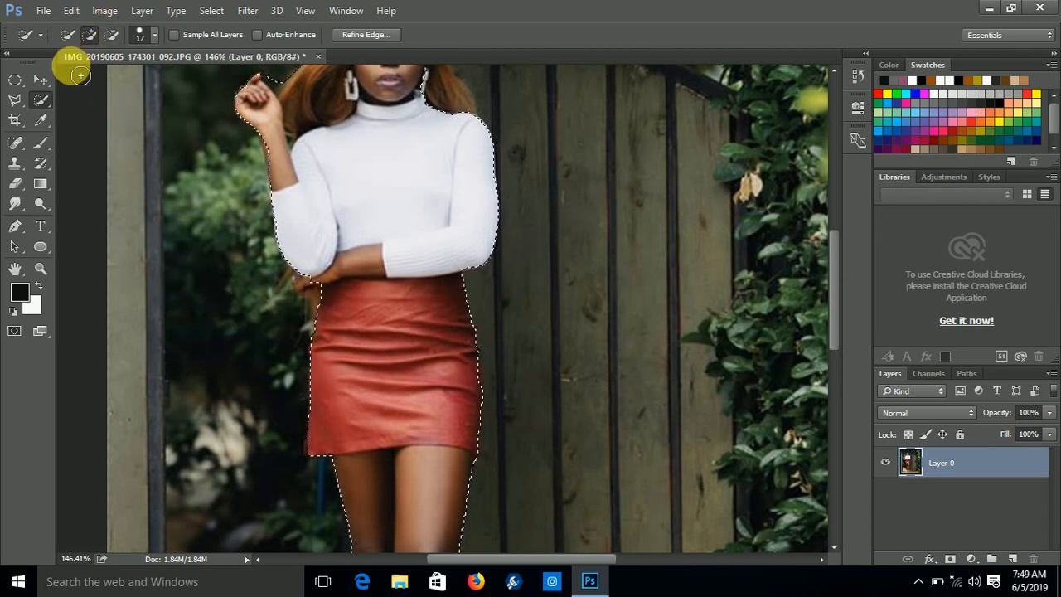
click(154, 36)
click(76, 78)
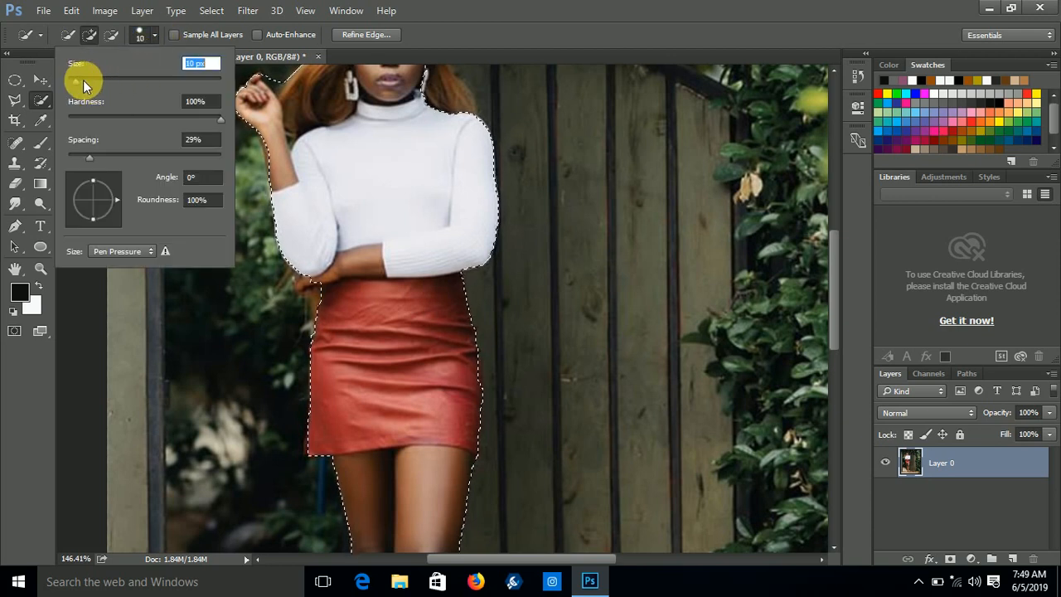
click(323, 290)
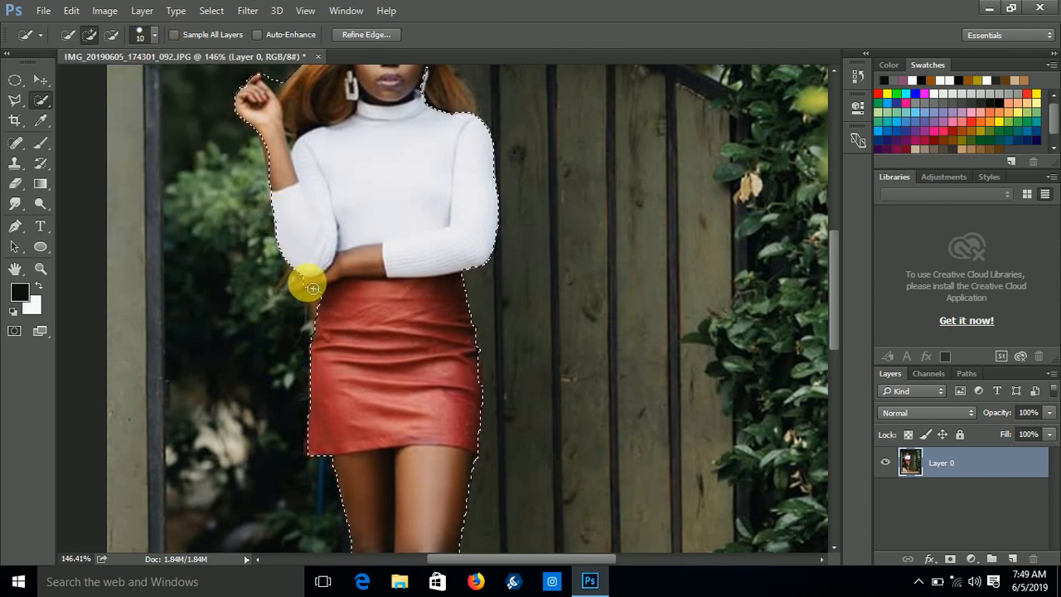
drag(306, 290, 347, 292)
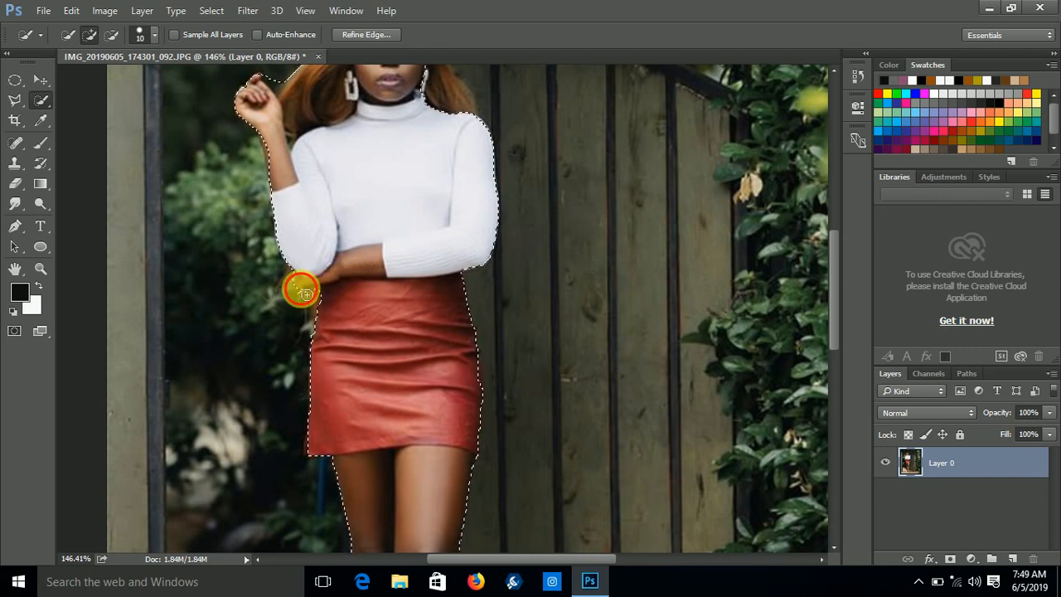
Step: Remove the background between the raised hand and the hair, and the gate areas around the top of the head, from the selection
scroll(296, 274, up, 2)
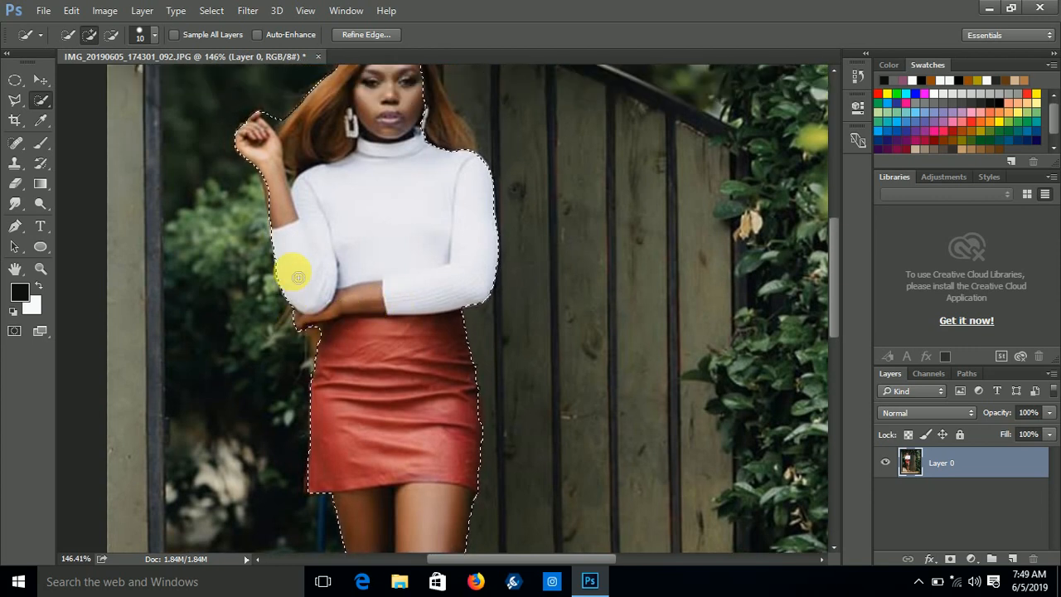
scroll(297, 276, up, 2)
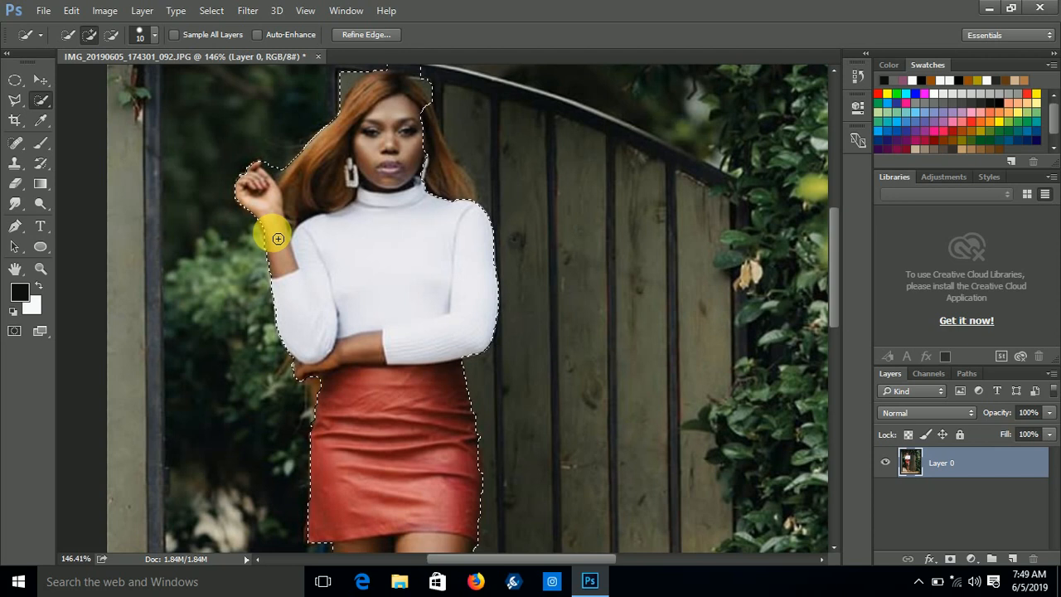
scroll(291, 268, up, 4)
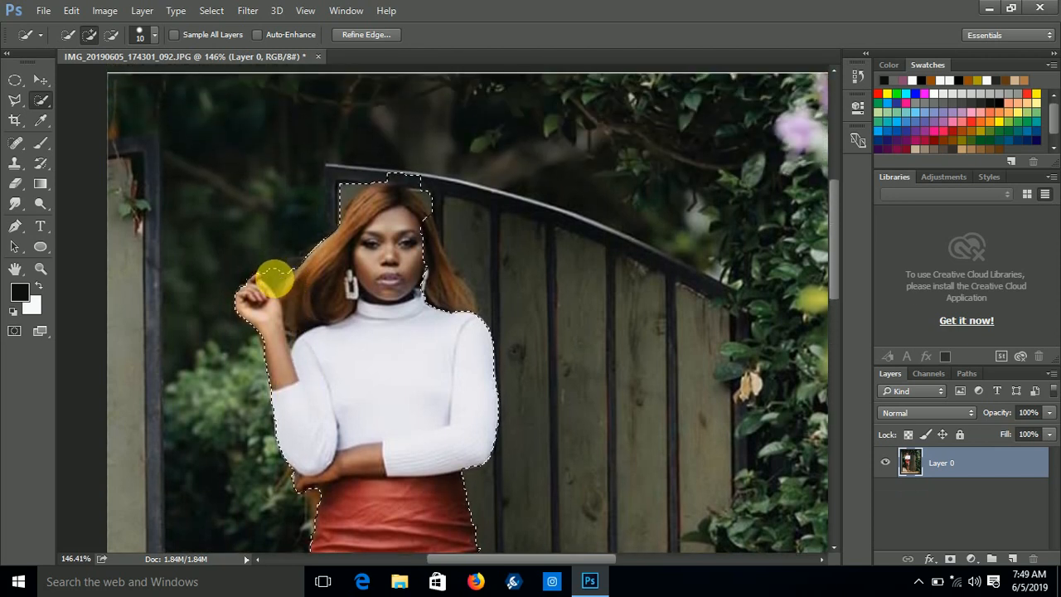
click(112, 34)
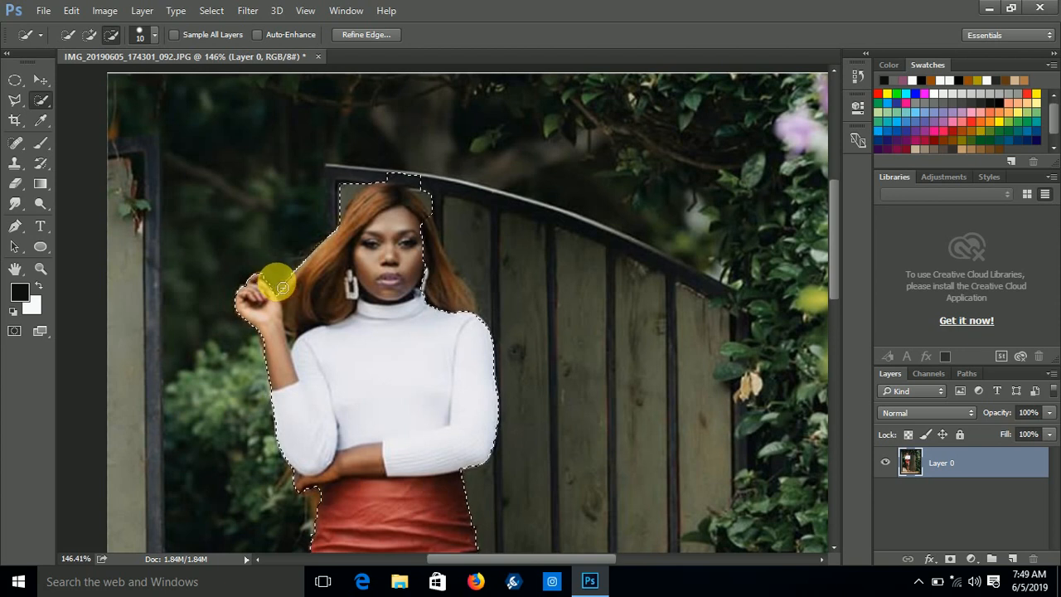
mouse_move(321, 227)
mouse_down()
mouse_move(419, 204)
mouse_move(369, 183)
mouse_move(348, 185)
mouse_move(342, 202)
mouse_up()
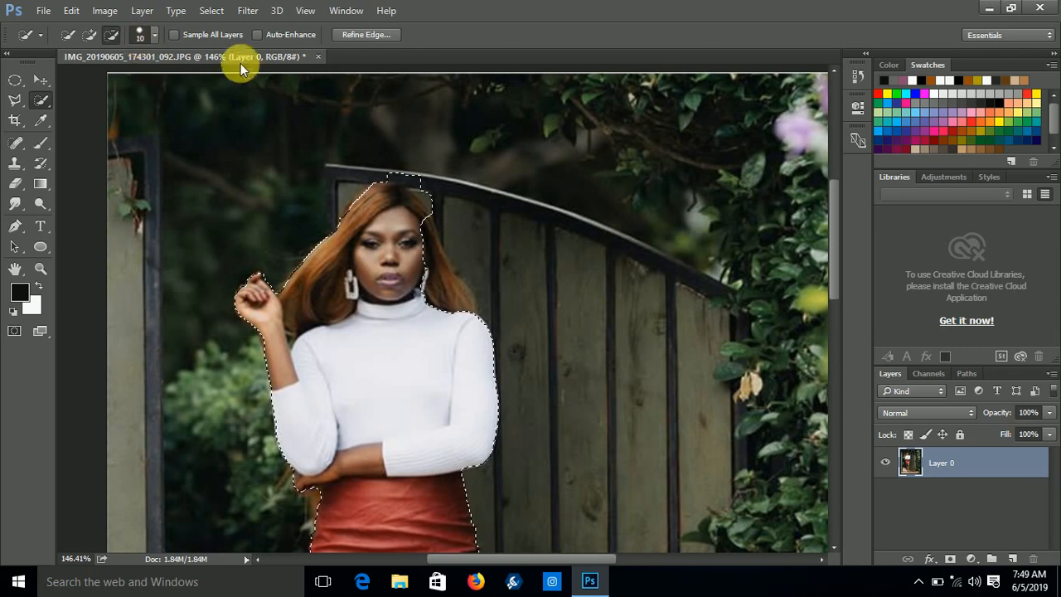
mouse_move(421, 162)
mouse_down()
mouse_move(393, 171)
mouse_move(422, 180)
mouse_up()
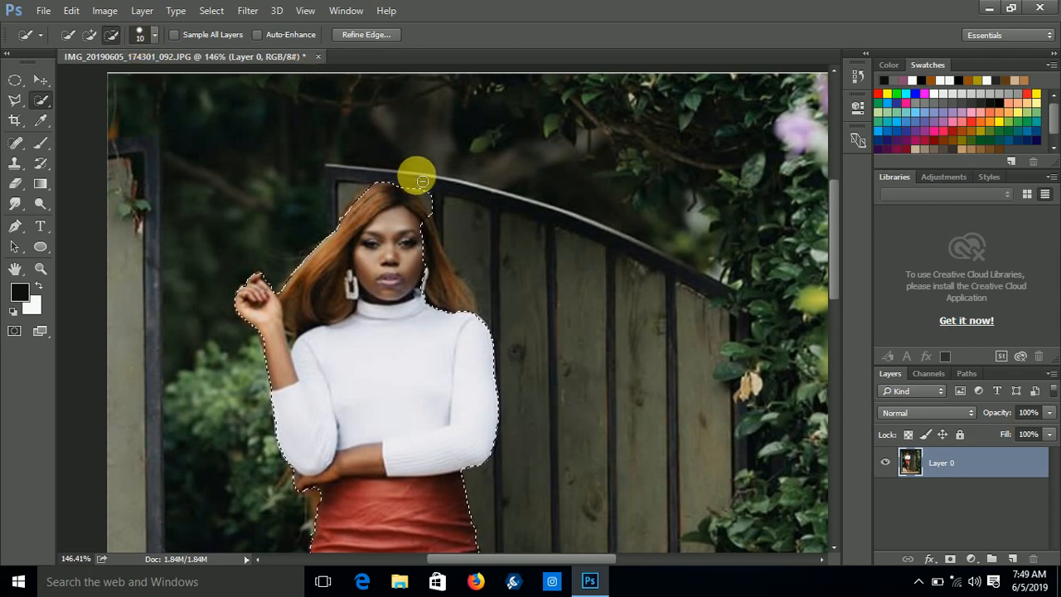
Step: Refine the selection around the crown and add the missing hair beside the face down to the shoulder
click(90, 34)
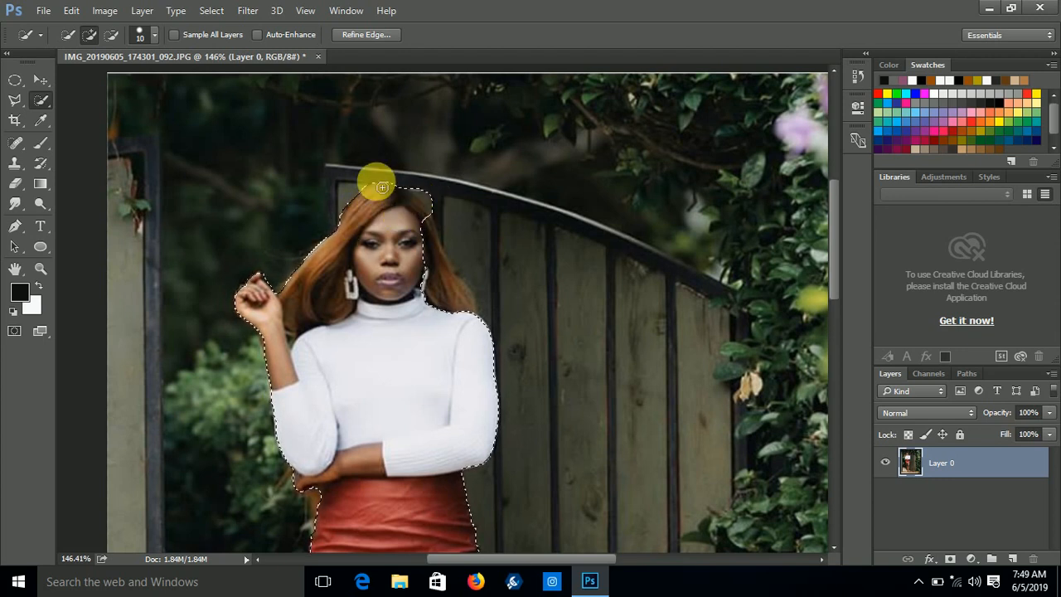
click(111, 34)
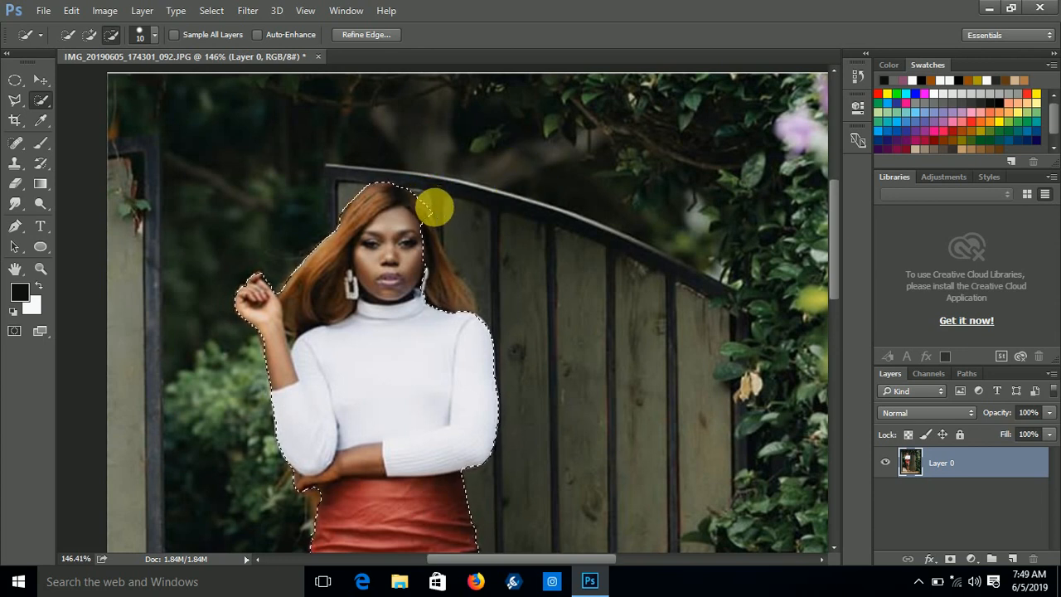
click(92, 36)
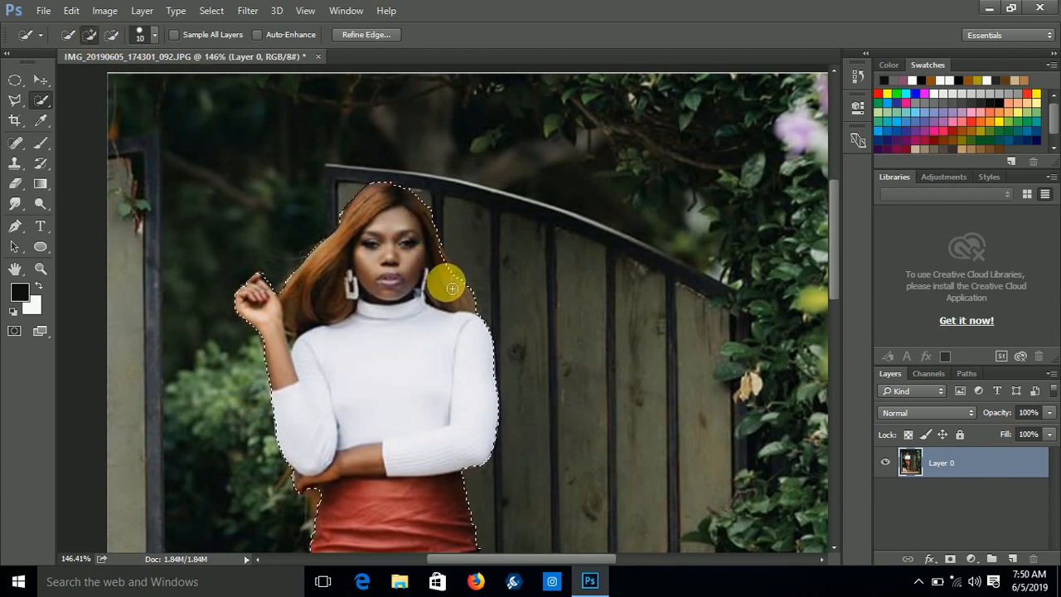
Step: Subtract the background gap between the raised forearm and the shoulder while keeping the forearm selected
scroll(466, 346, down, 3)
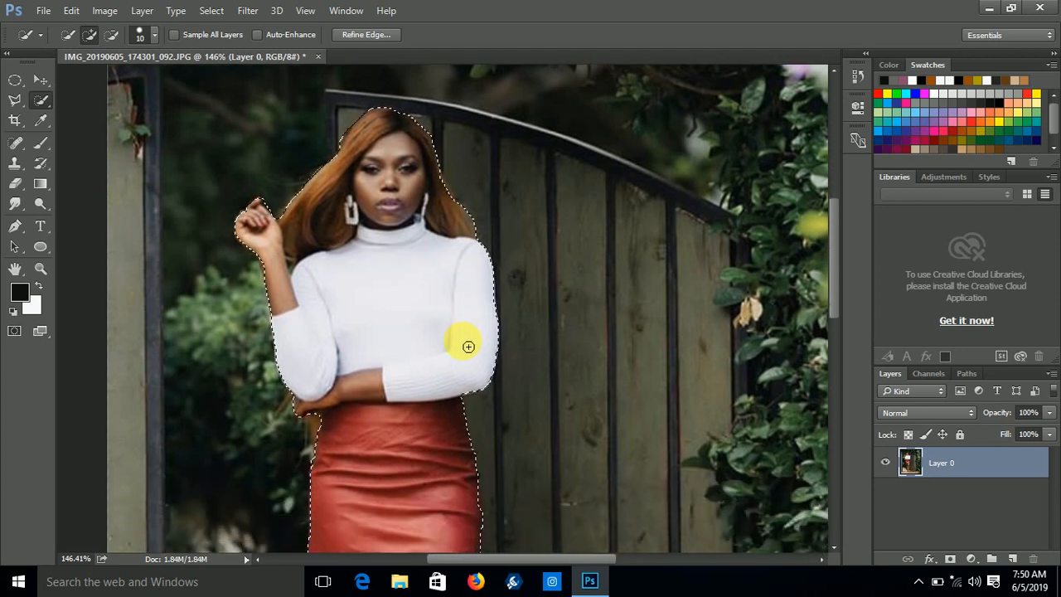
click(111, 34)
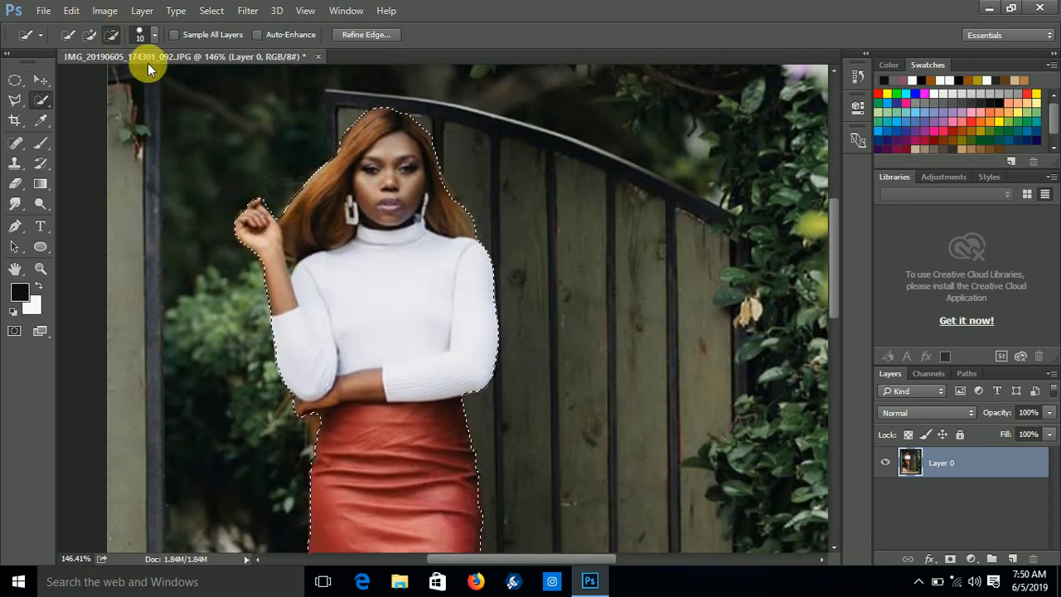
click(289, 265)
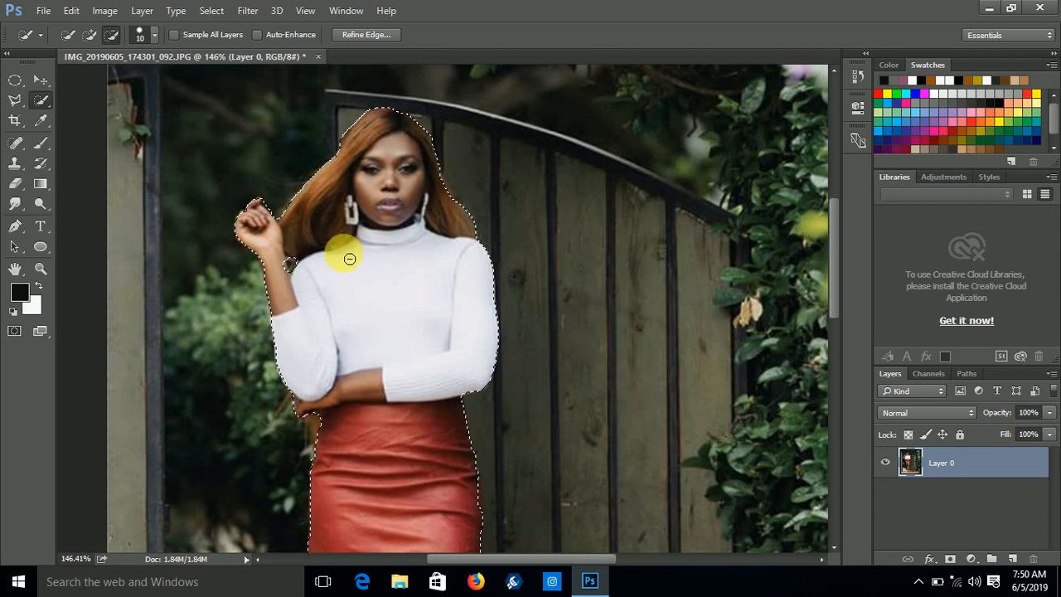
click(89, 34)
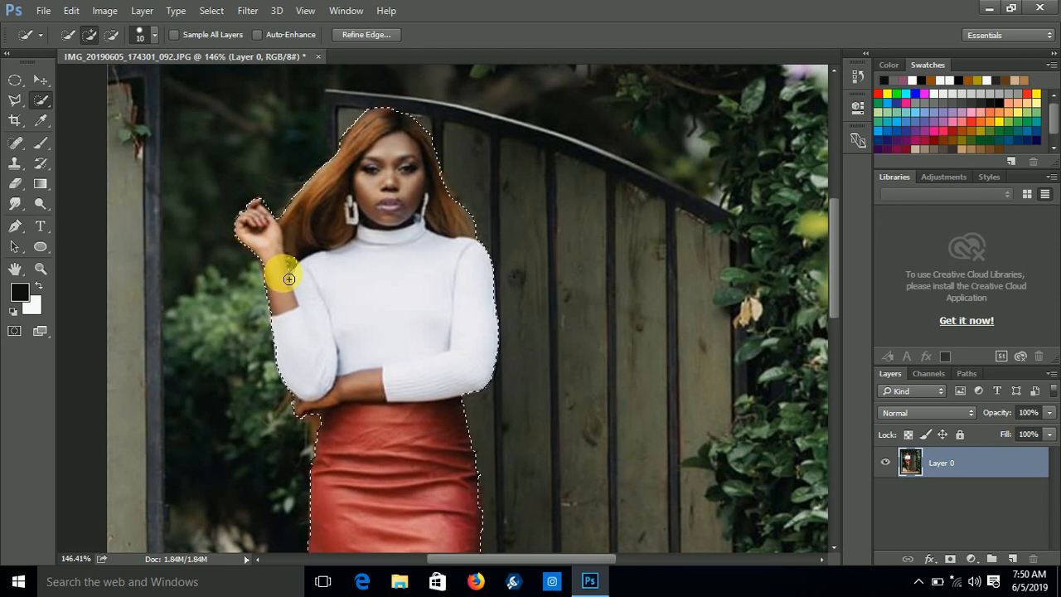
scroll(379, 310, down, 2)
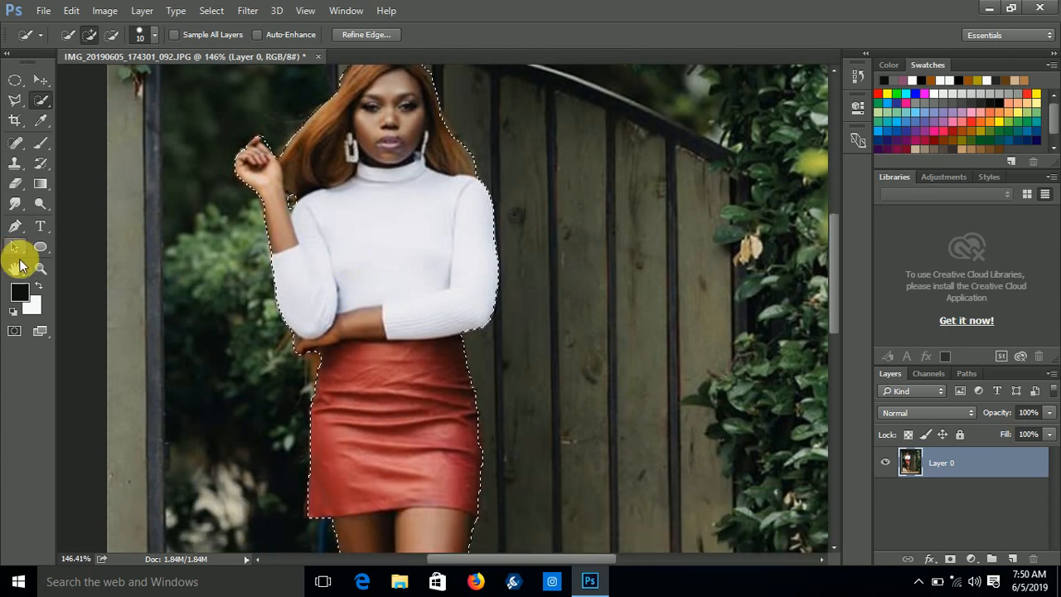
Step: Open the image forest_green_trees_spring-wallpaper-1080x1920 - Copy from the Desktop folder
click(40, 269)
drag(320, 279, 297, 294)
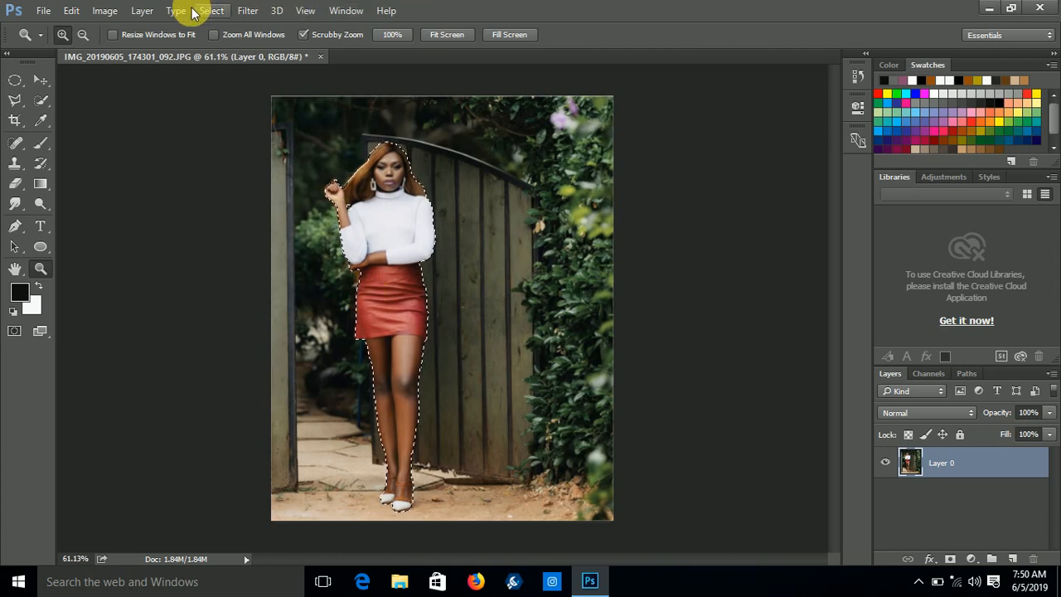
click(43, 10)
click(51, 40)
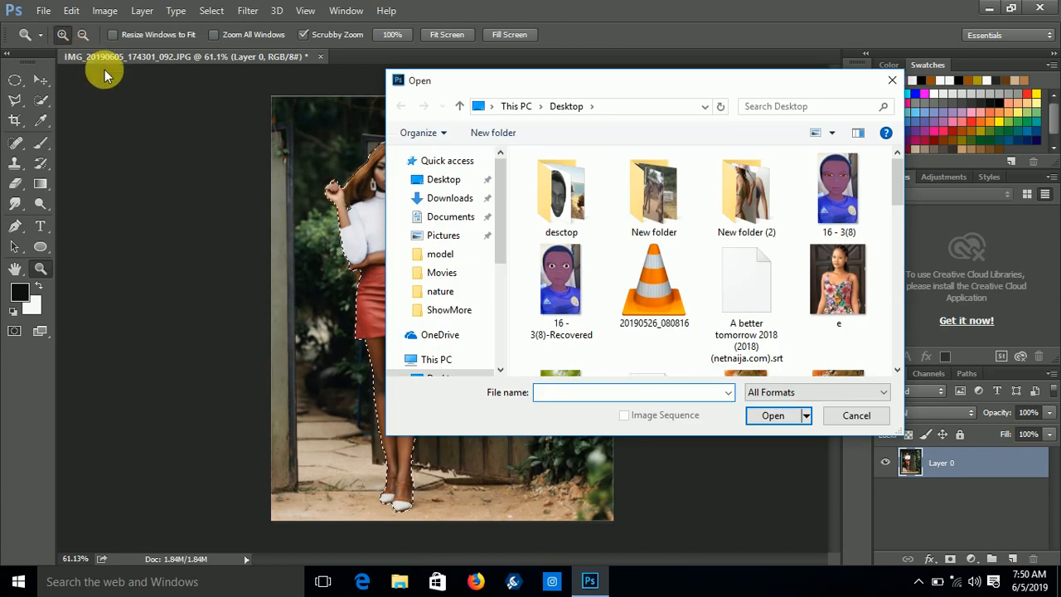
scroll(638, 217, down, 1)
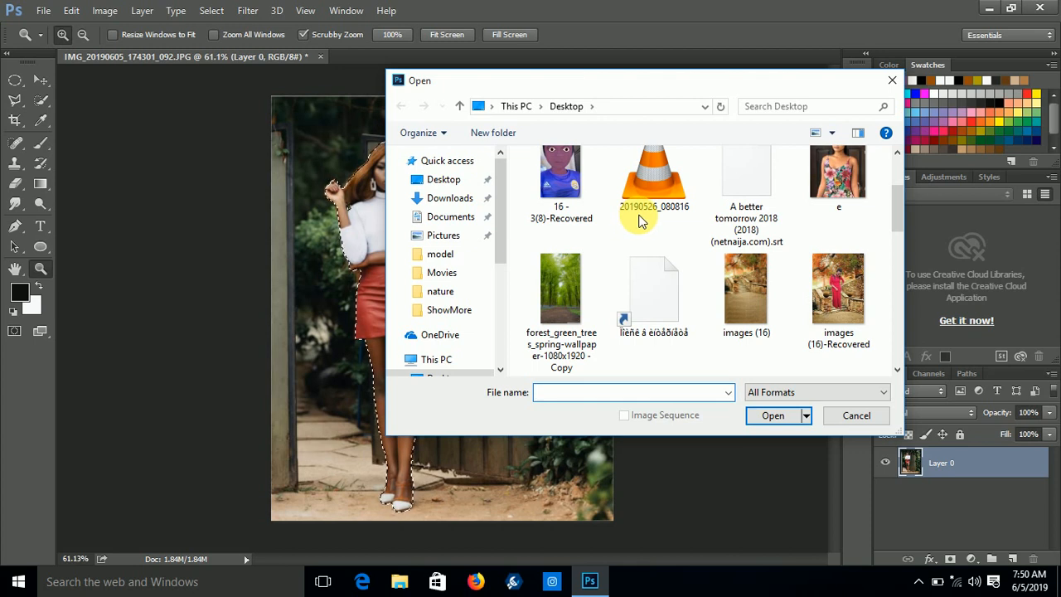
scroll(638, 219, down, 1)
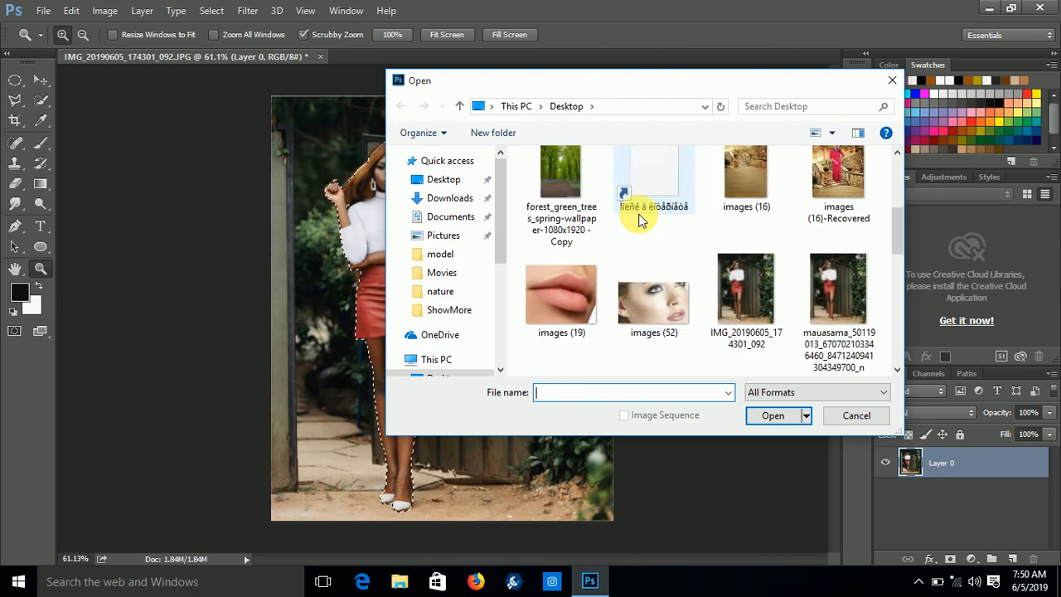
scroll(638, 219, down, 2)
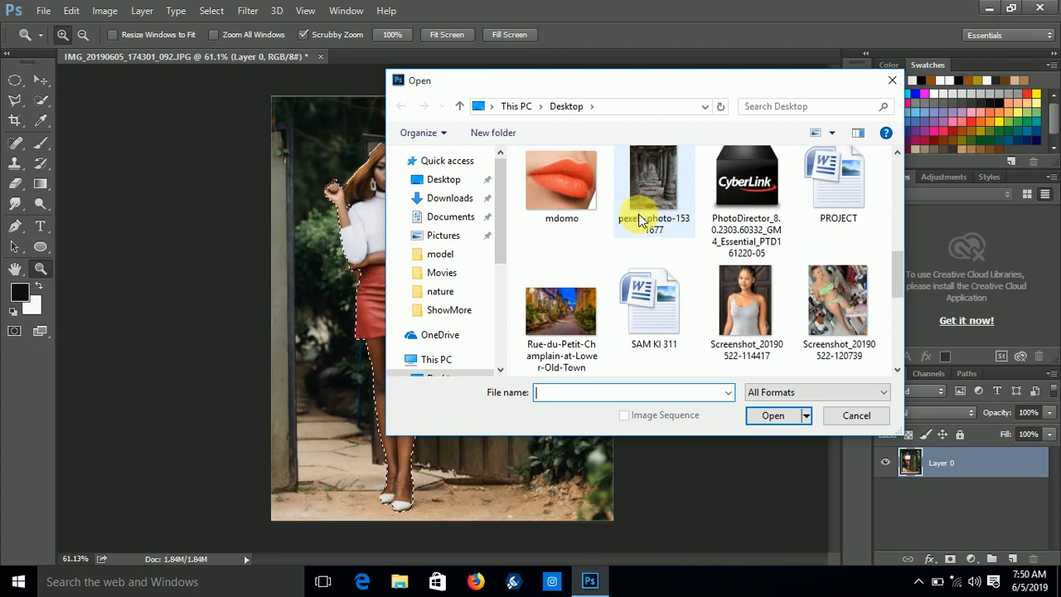
scroll(638, 219, down, 1)
scroll(638, 219, up, 2)
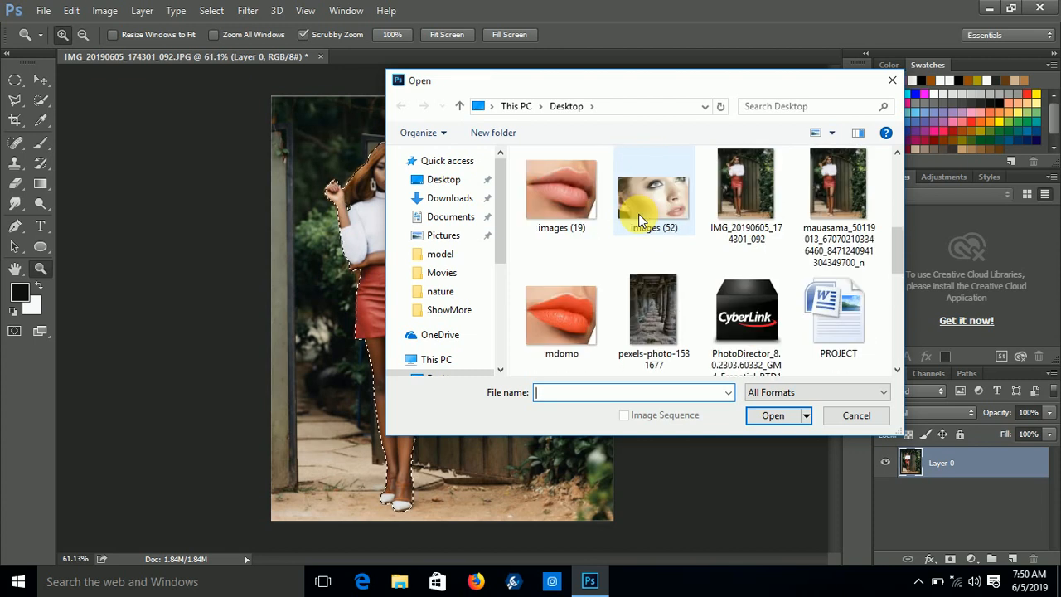
scroll(638, 219, up, 1)
scroll(639, 218, down, 5)
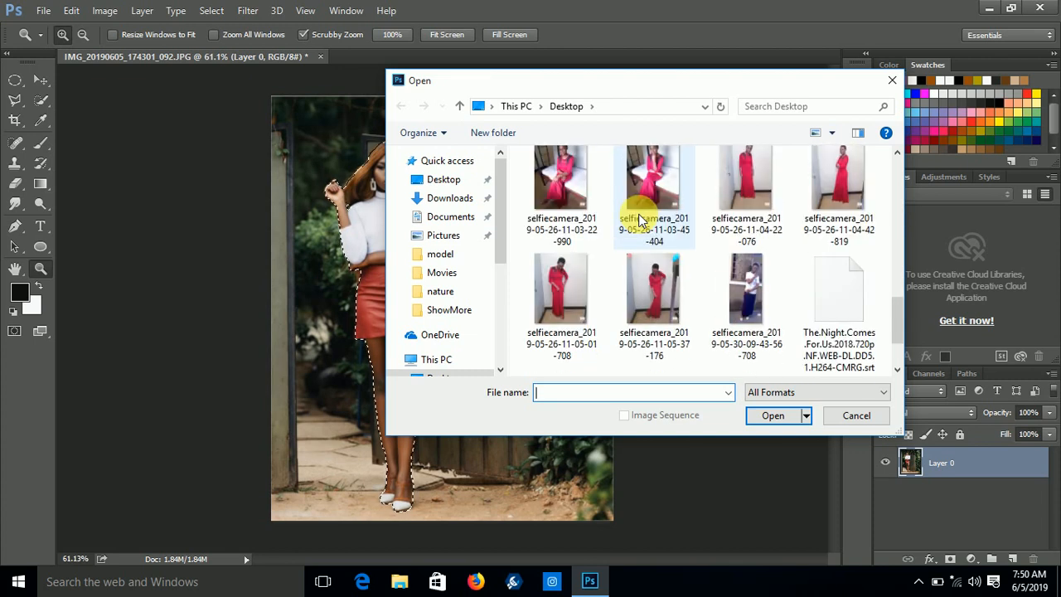
scroll(638, 217, up, 7)
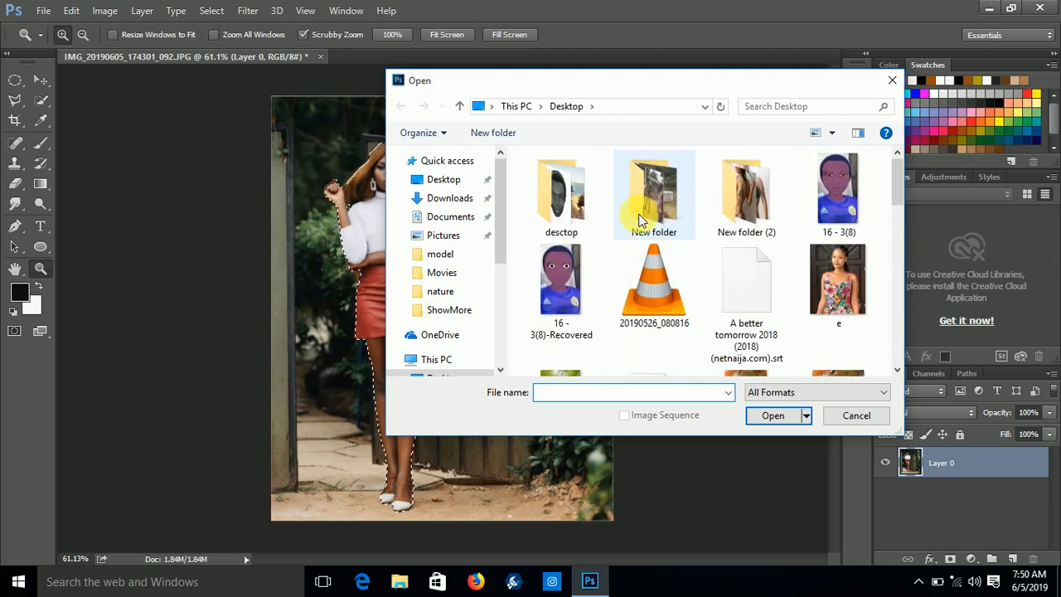
scroll(635, 214, down, 2)
double_click(553, 175)
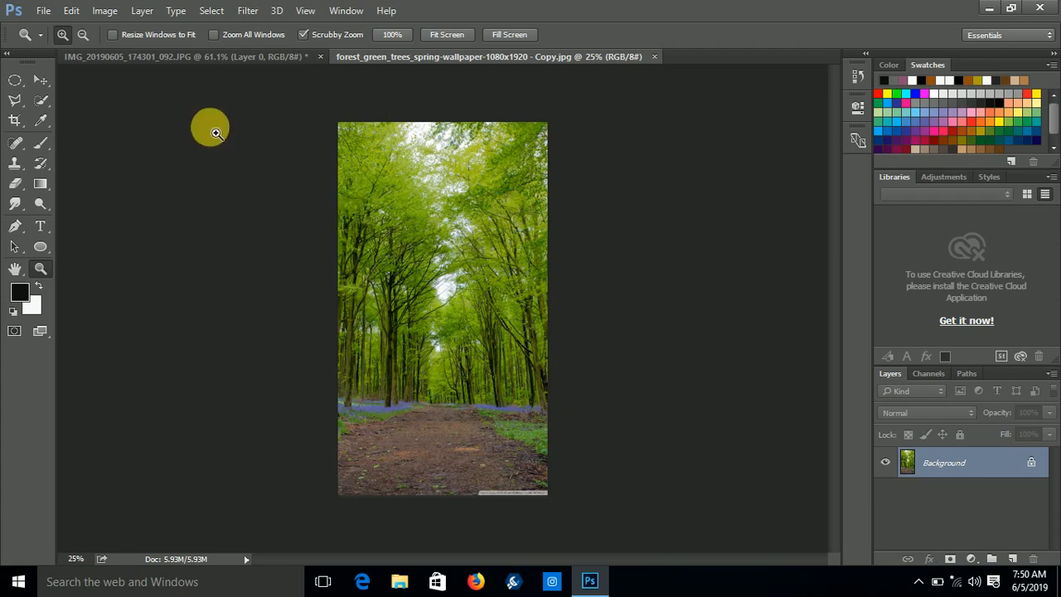
Step: Open the stone colonnade image pexels-photo-1531677 from the Desktop folder
click(44, 10)
click(57, 42)
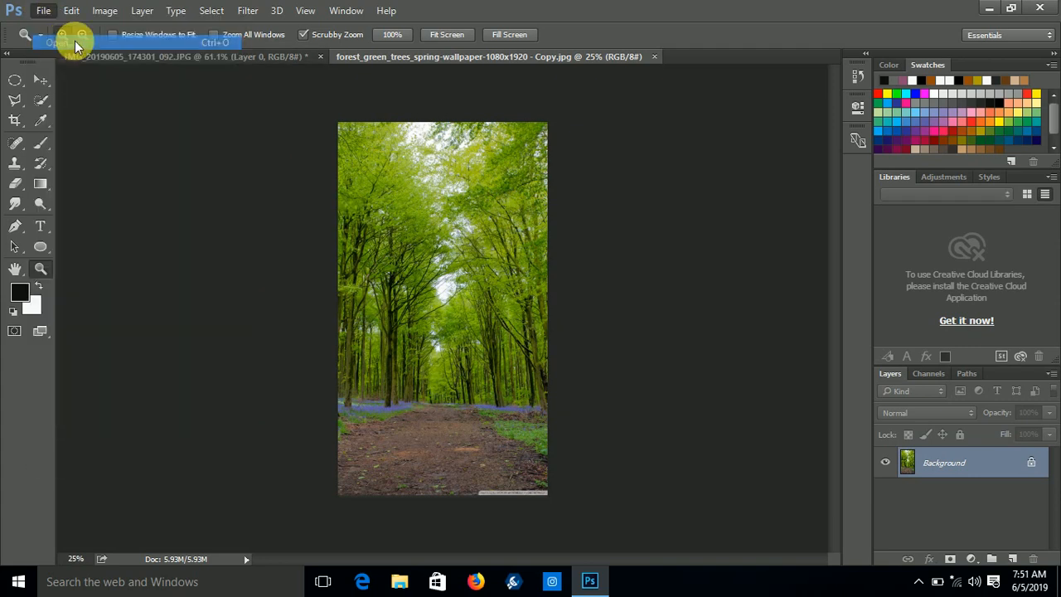
scroll(691, 225, down, 3)
scroll(691, 226, down, 3)
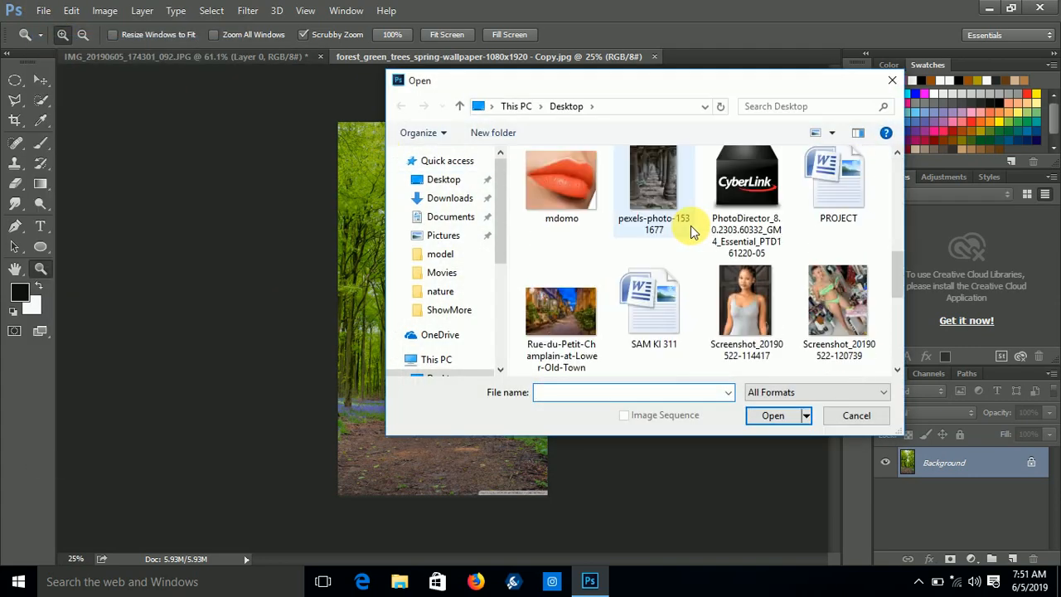
scroll(691, 225, up, 2)
scroll(690, 225, down, 3)
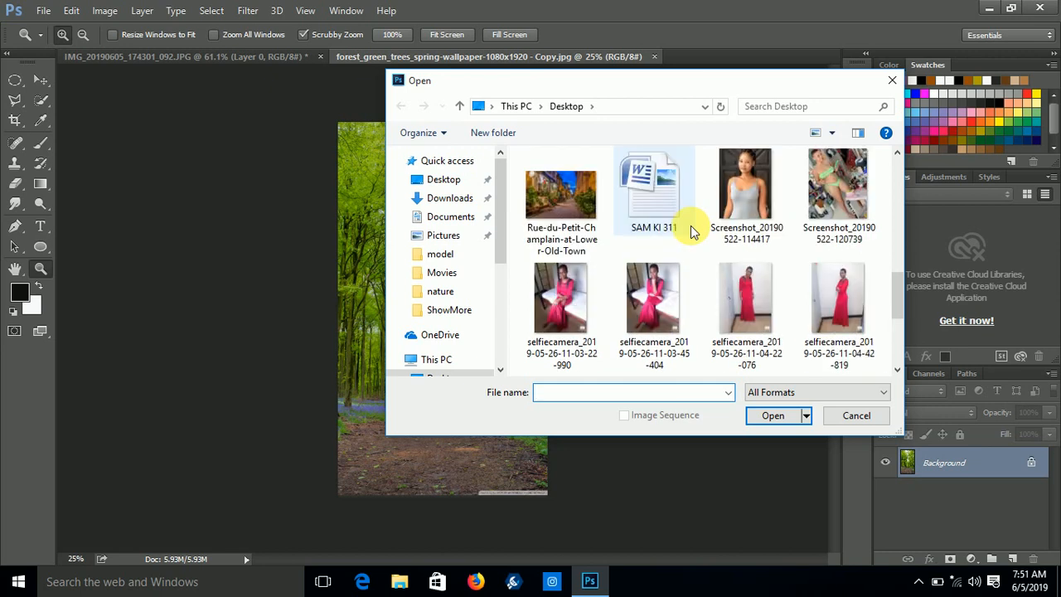
scroll(690, 225, down, 2)
scroll(691, 225, up, 2)
scroll(691, 225, up, 1)
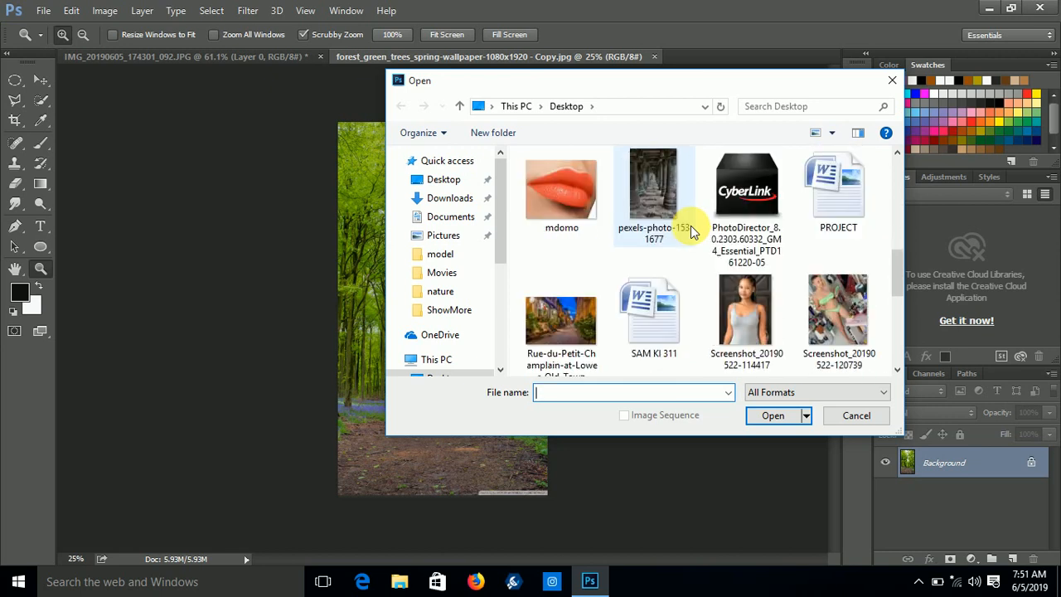
double_click(652, 193)
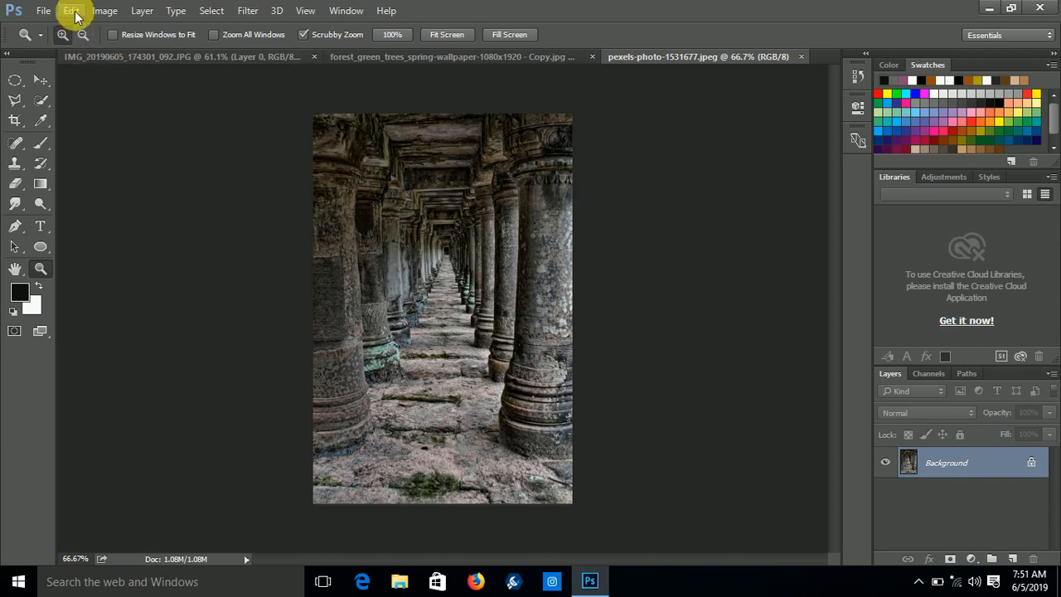
Step: Open the street image Rue-du-Petit-Champlain-at-Lower-Old-Town from the Desktop folder
click(44, 11)
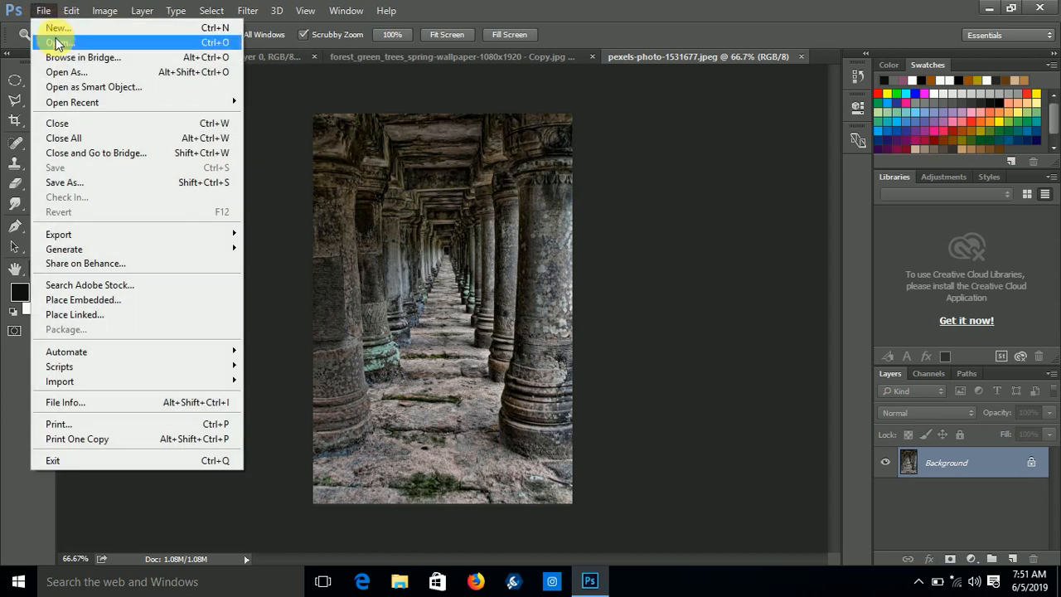
click(56, 45)
scroll(671, 211, down, 8)
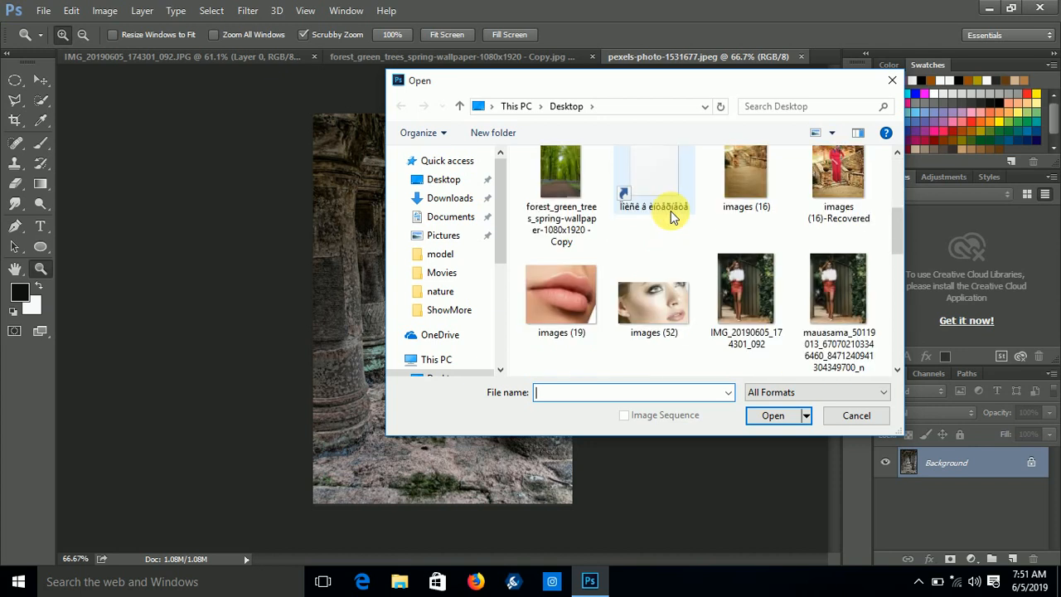
scroll(671, 211, up, 1)
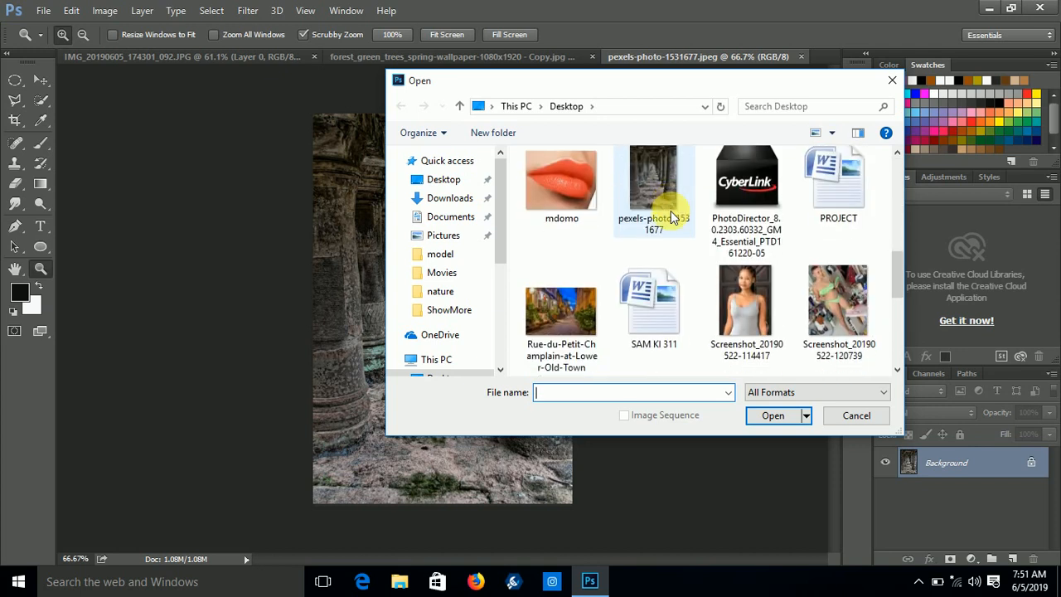
scroll(670, 211, down, 2)
scroll(671, 210, up, 1)
double_click(547, 199)
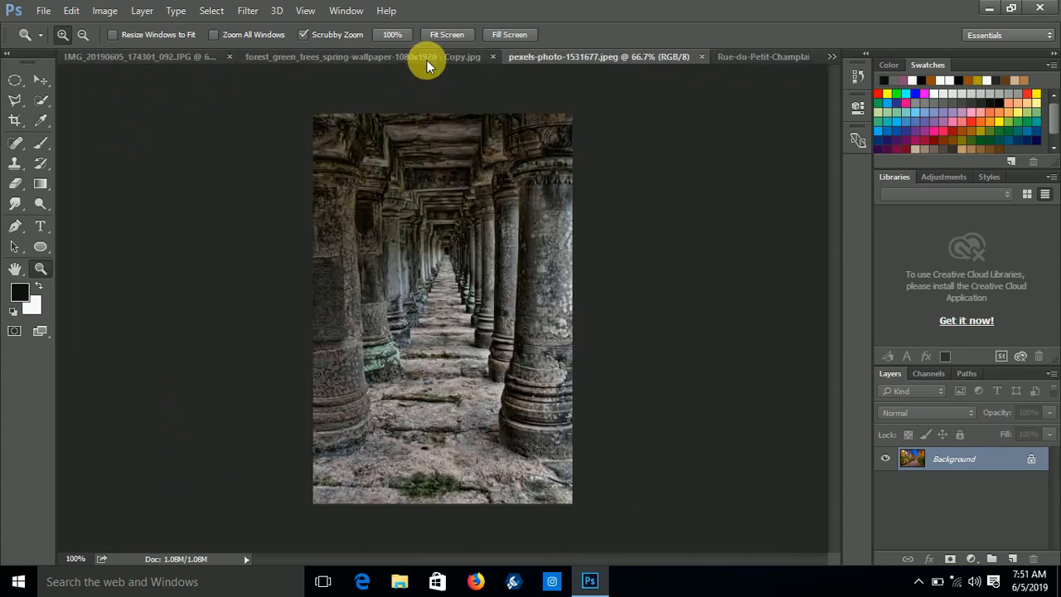
Step: Compare the woman's photo with the forest image and examine the forest's dirt path as a possible background
click(426, 58)
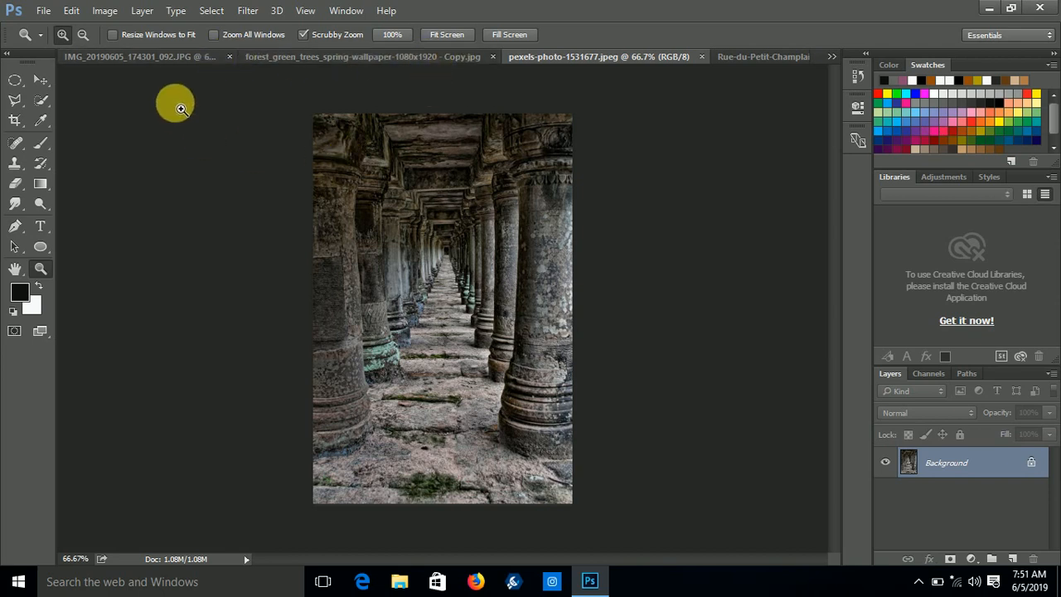
click(157, 61)
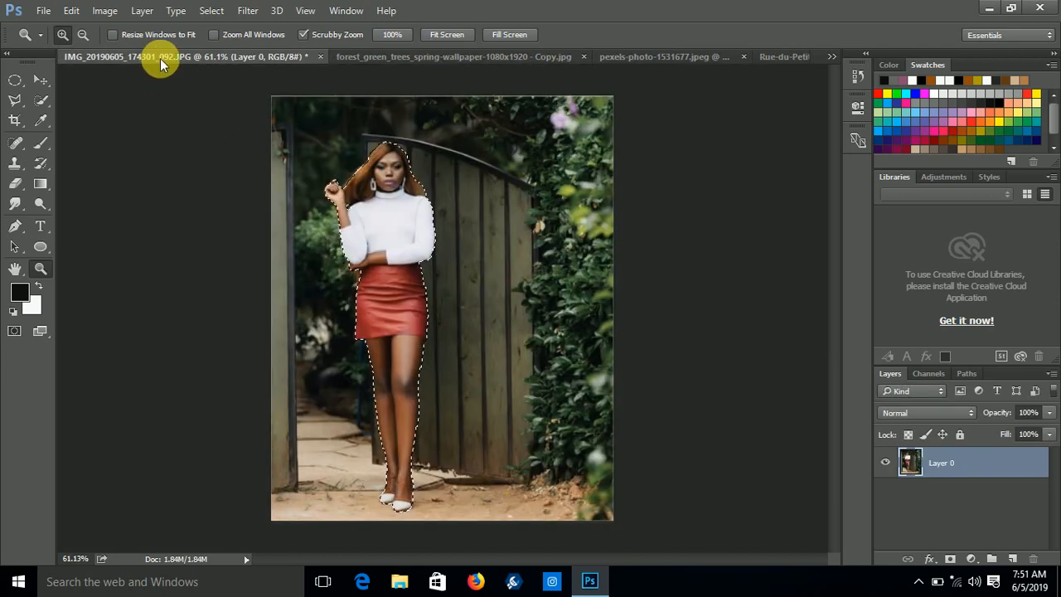
click(412, 56)
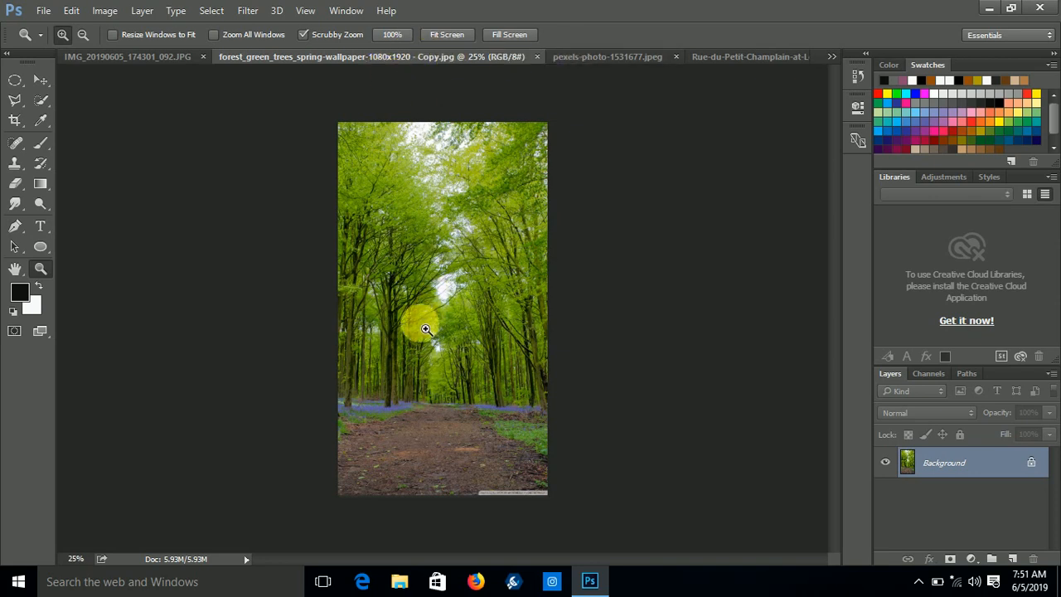
drag(453, 284, 481, 282)
scroll(464, 265, down, 1)
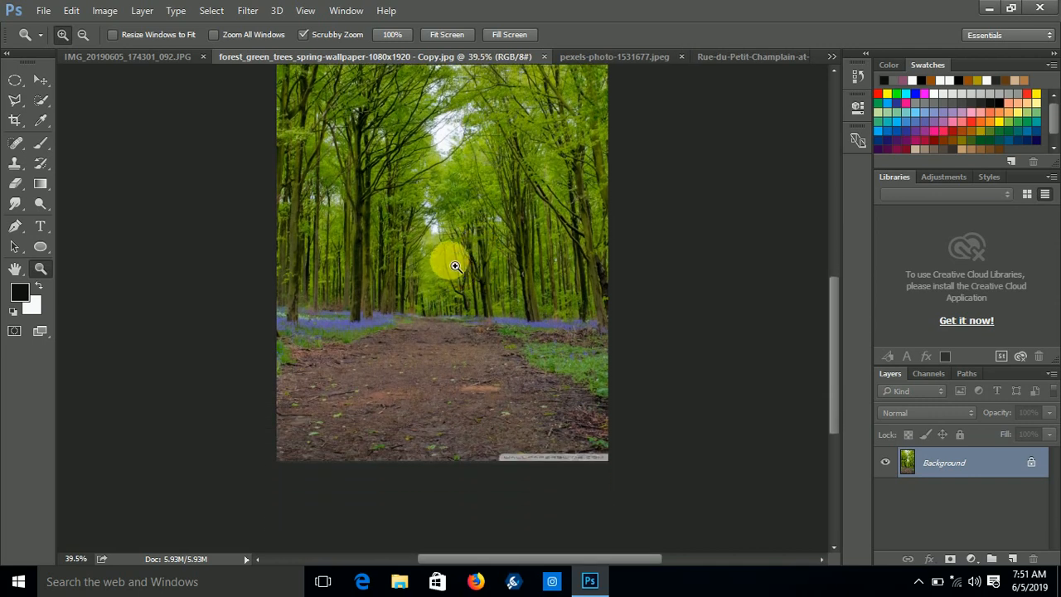
scroll(451, 256, up, 4)
drag(448, 255, 409, 256)
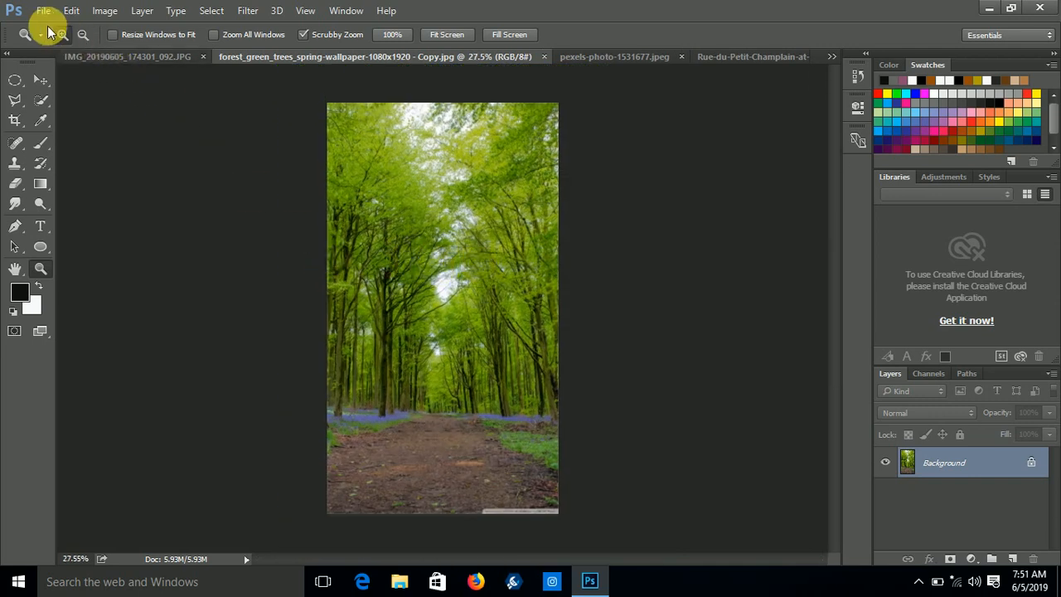
Step: Float the woman's photo in its own window beside the forest image and copy the selected woman into the forest with the Move tool
click(110, 59)
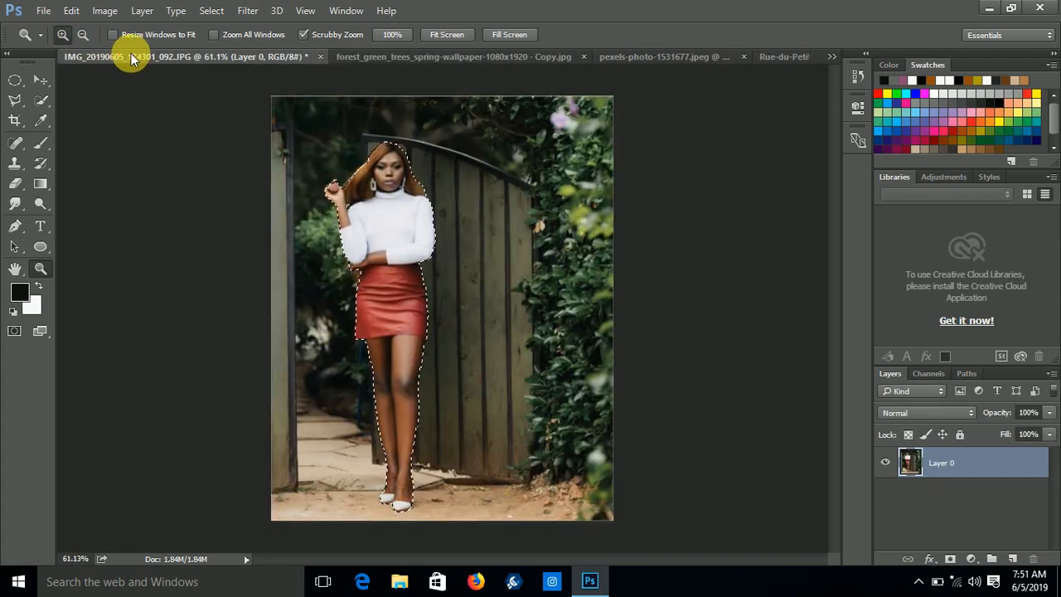
drag(110, 60, 718, 73)
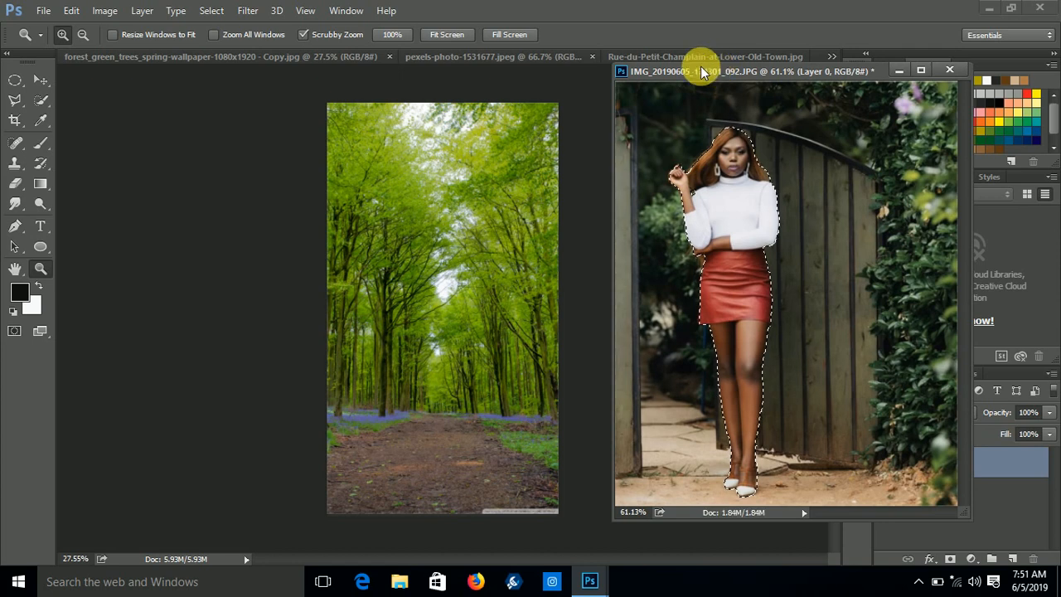
click(39, 80)
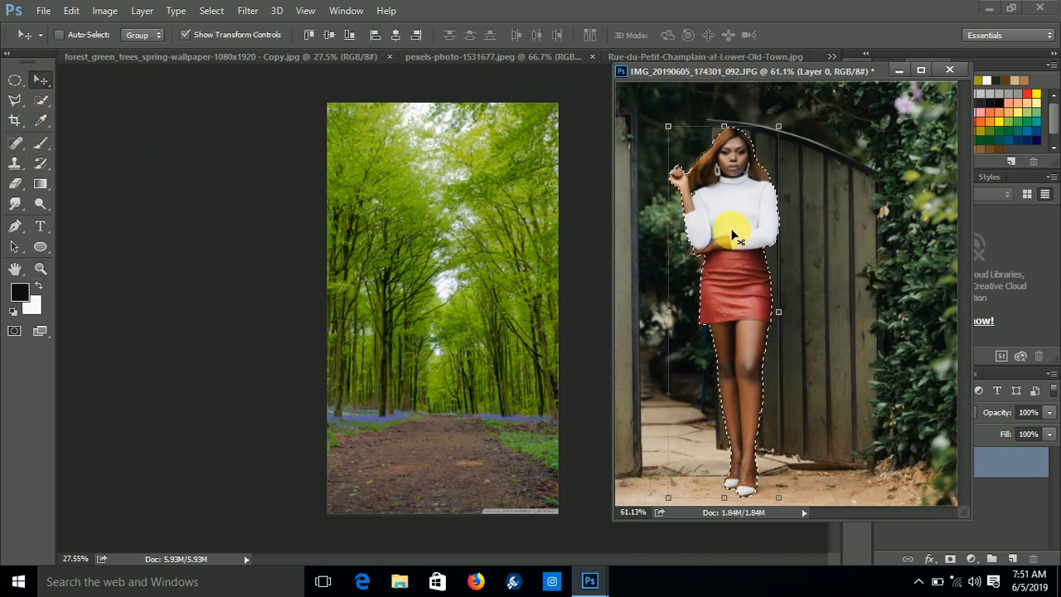
drag(737, 223, 549, 221)
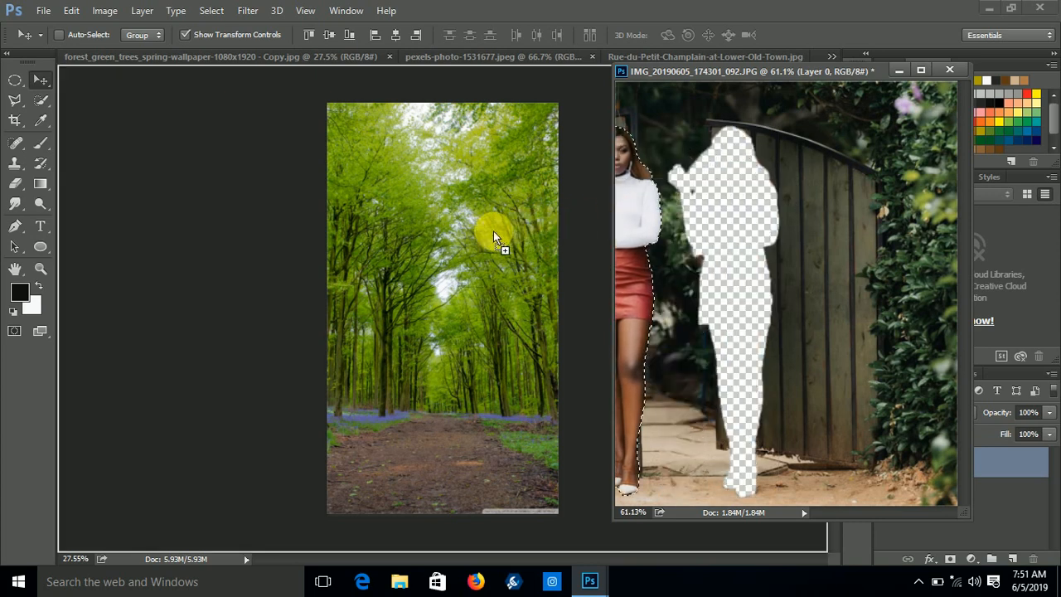
drag(444, 240, 444, 238)
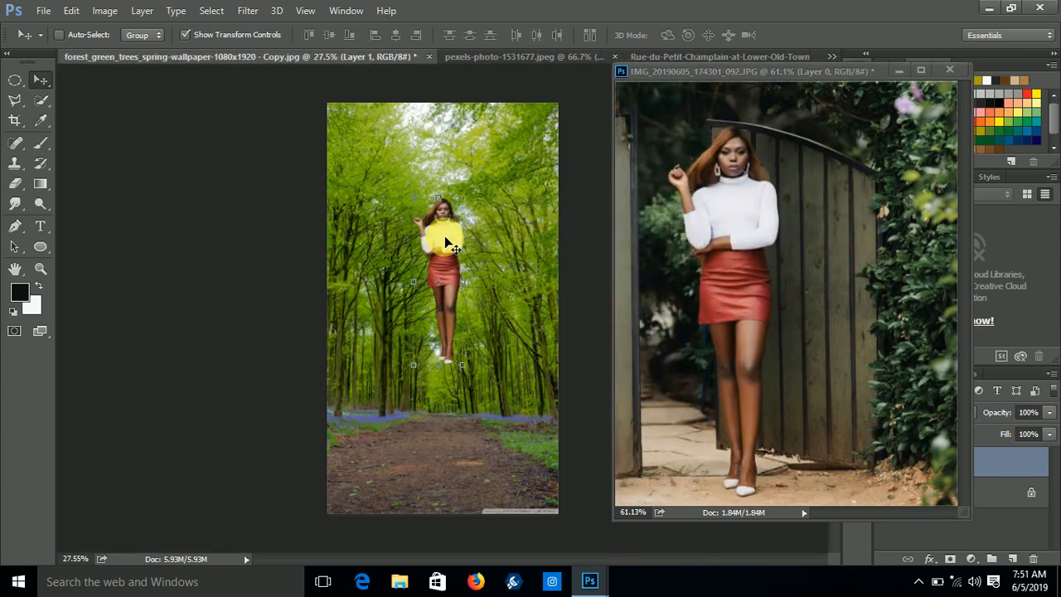
Step: Dock the floating photo of the woman back with the other documents and return to the forest image
drag(753, 77, 617, 62)
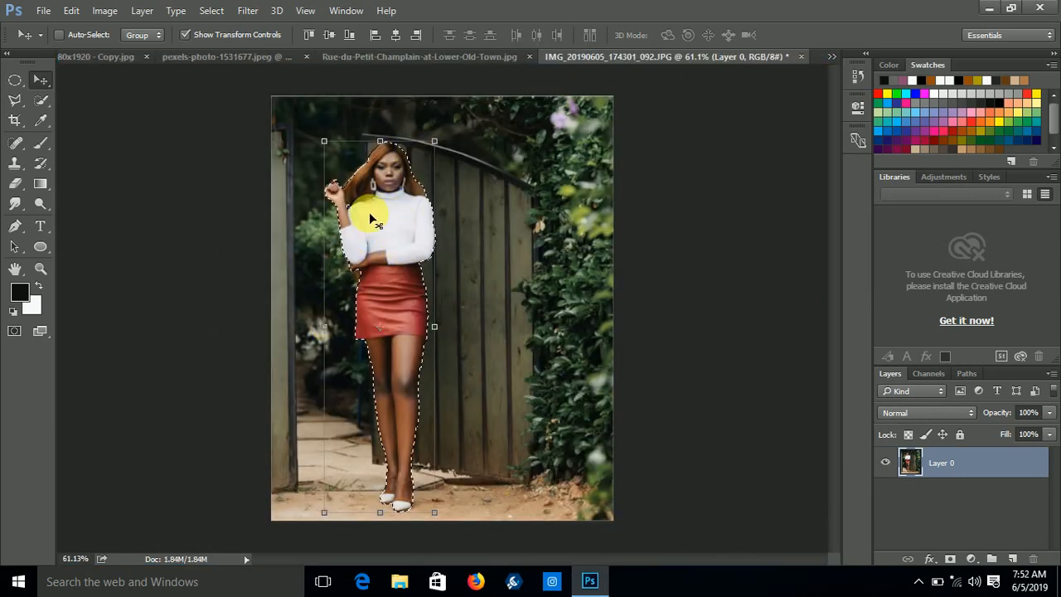
click(198, 56)
click(116, 60)
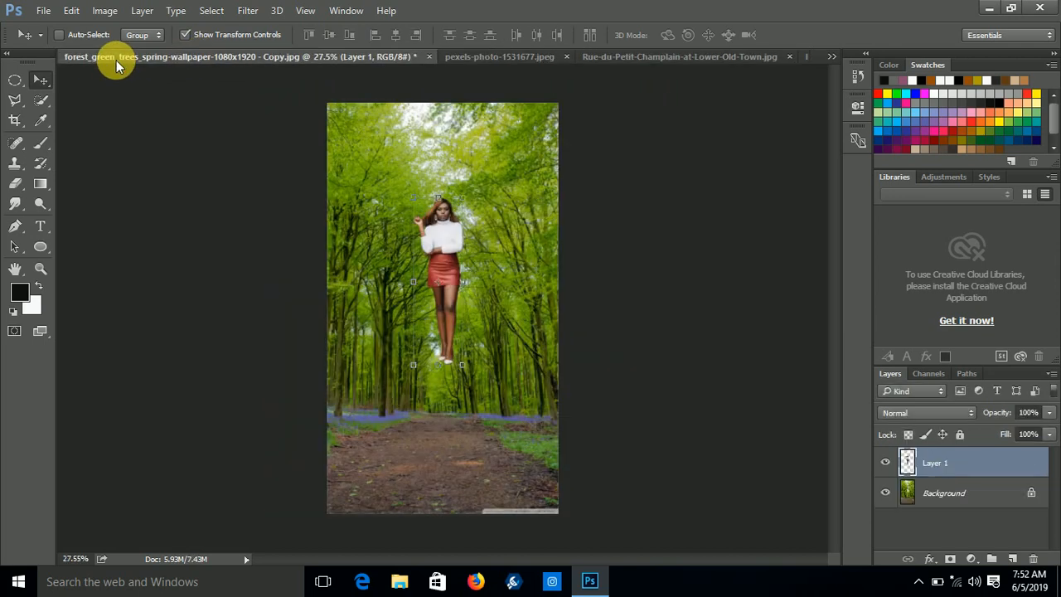
Step: Move the woman down onto the dirt path and enlarge her to about 183% in width and height, standing fully inside the image
drag(487, 270, 430, 381)
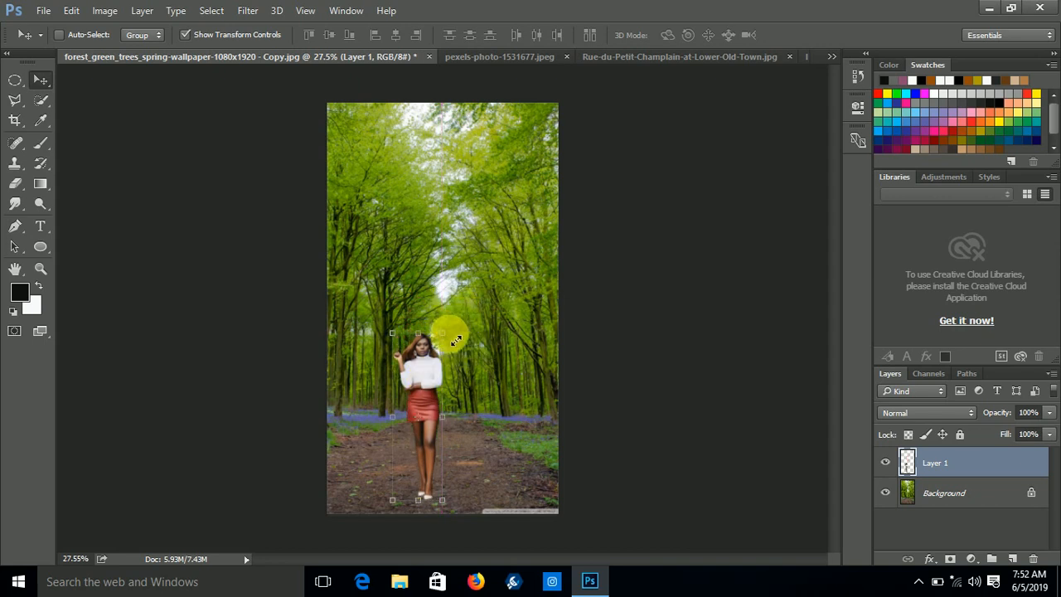
drag(448, 341, 486, 196)
drag(454, 260, 441, 282)
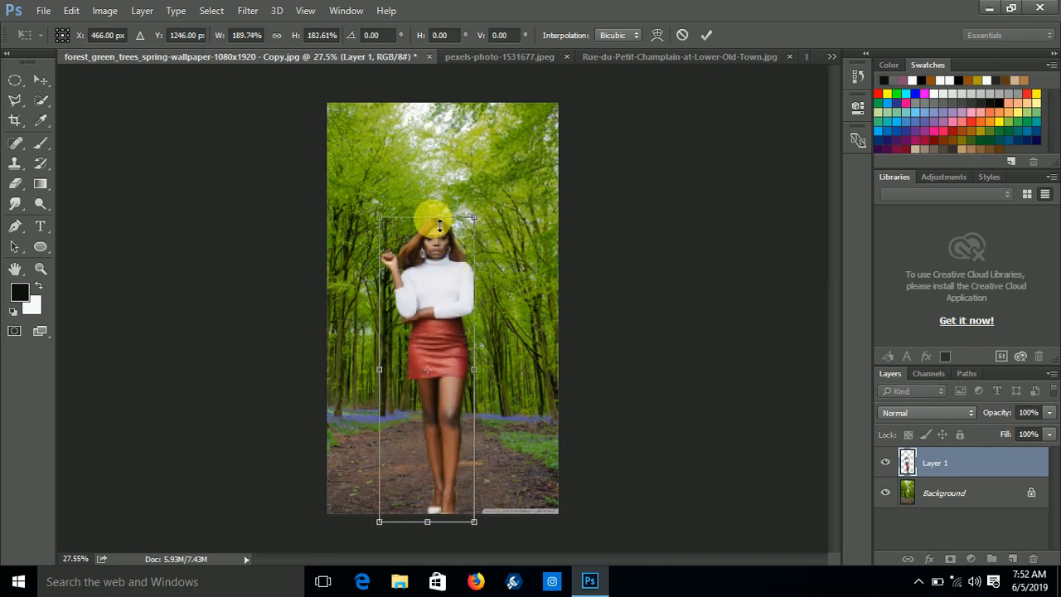
drag(437, 219, 475, 213)
drag(383, 218, 419, 213)
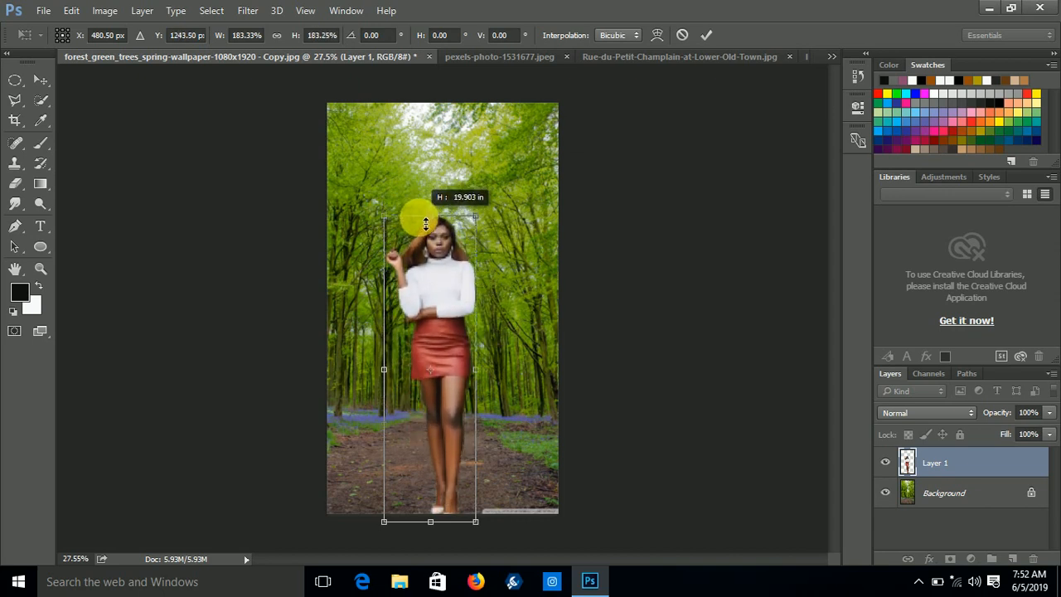
drag(437, 285, 431, 265)
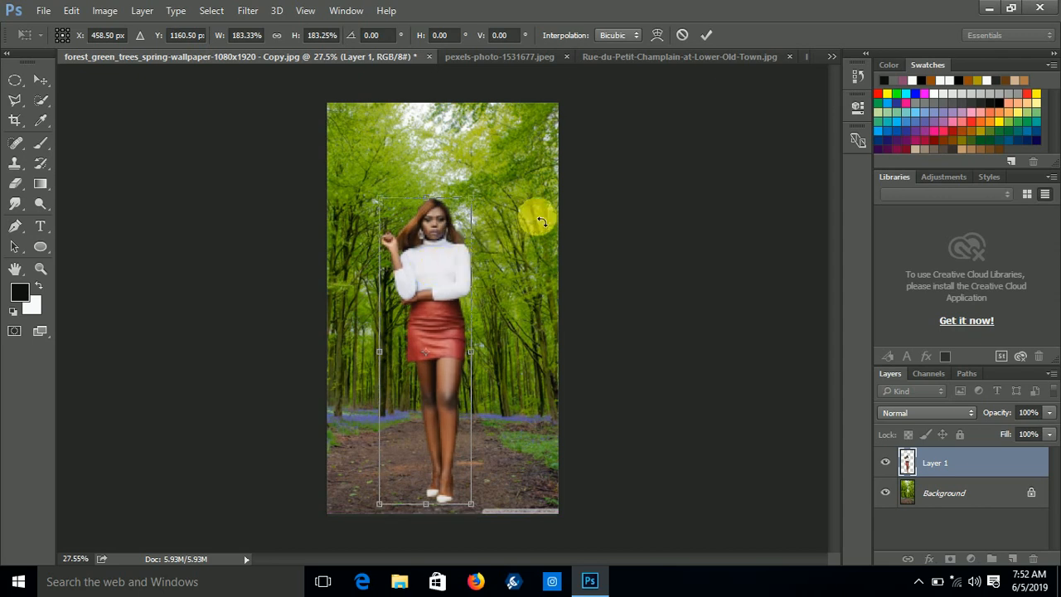
click(709, 36)
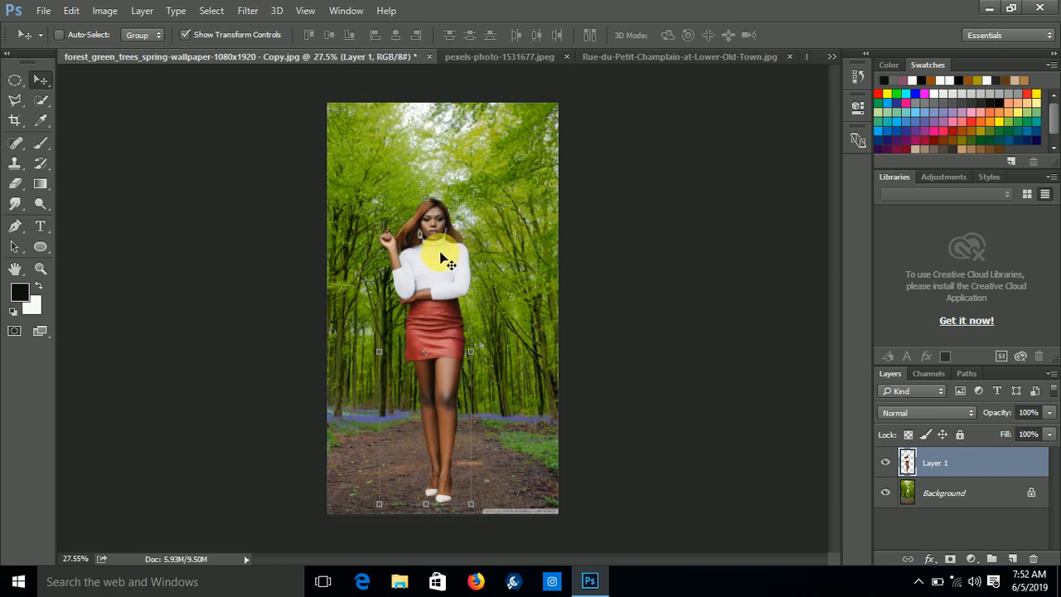
Step: Shift the woman slightly up and left on the forest path and enlarge her to about 104% width and 102% height
drag(386, 204, 388, 209)
drag(454, 258, 443, 257)
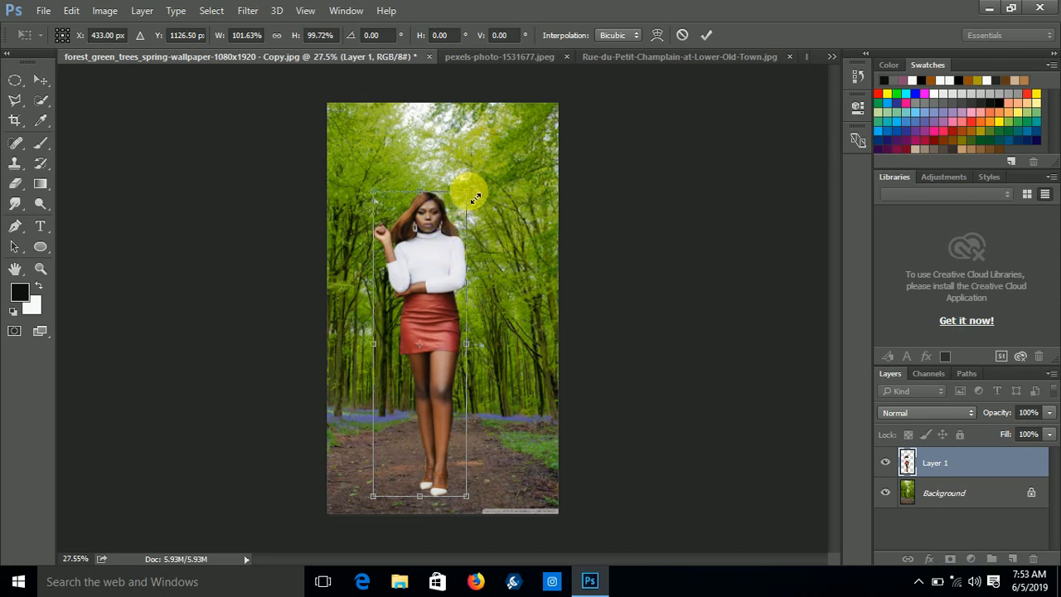
drag(475, 195, 479, 191)
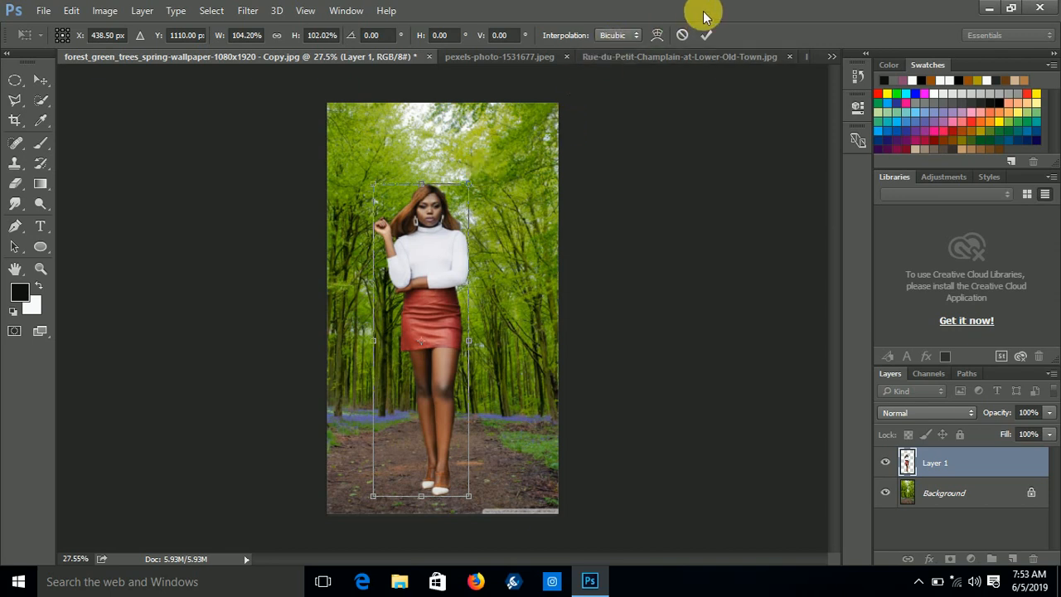
click(706, 35)
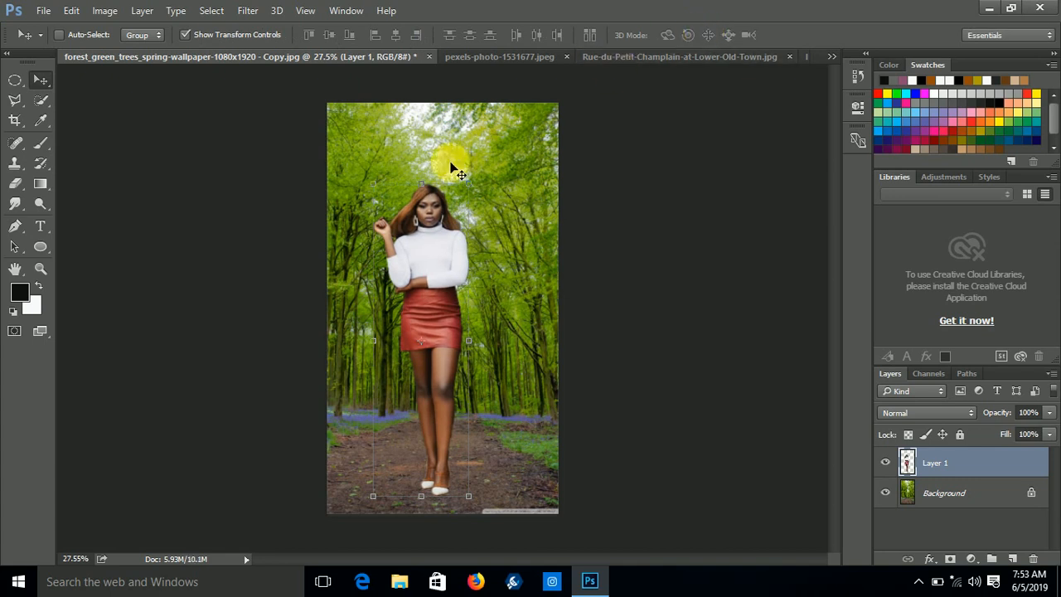
Step: Save the forest composite to the Desktop as a JPEG named maua at maximum quality 12 with the Baseline ("Standard") format
click(43, 10)
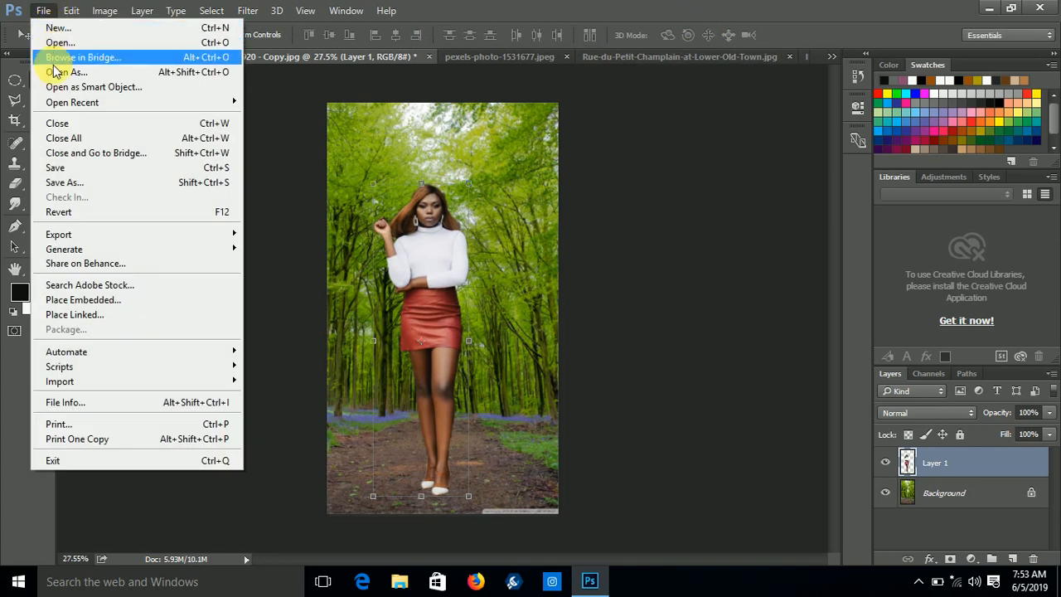
click(69, 182)
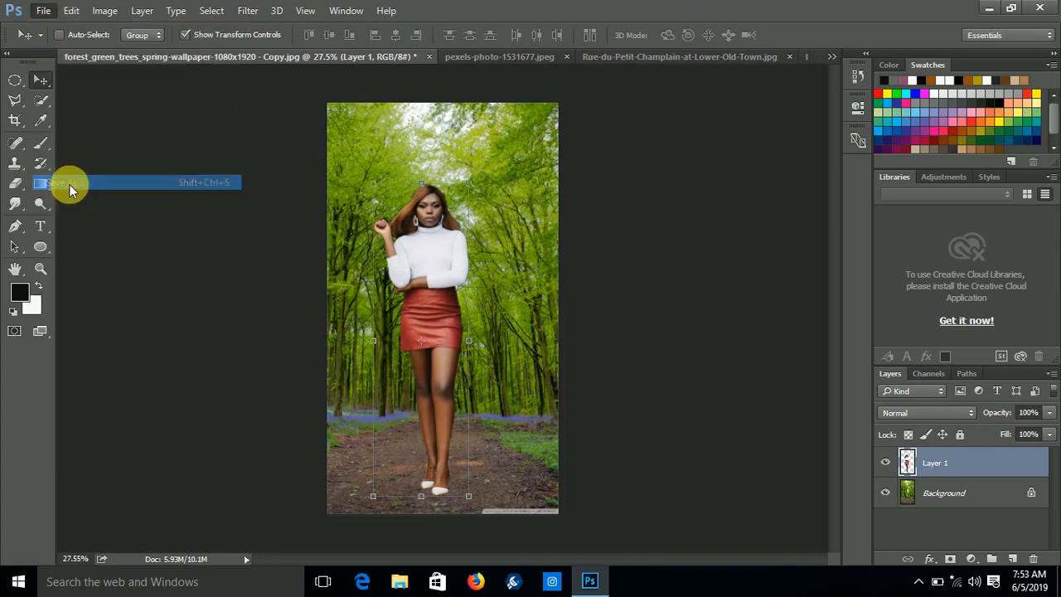
click(594, 381)
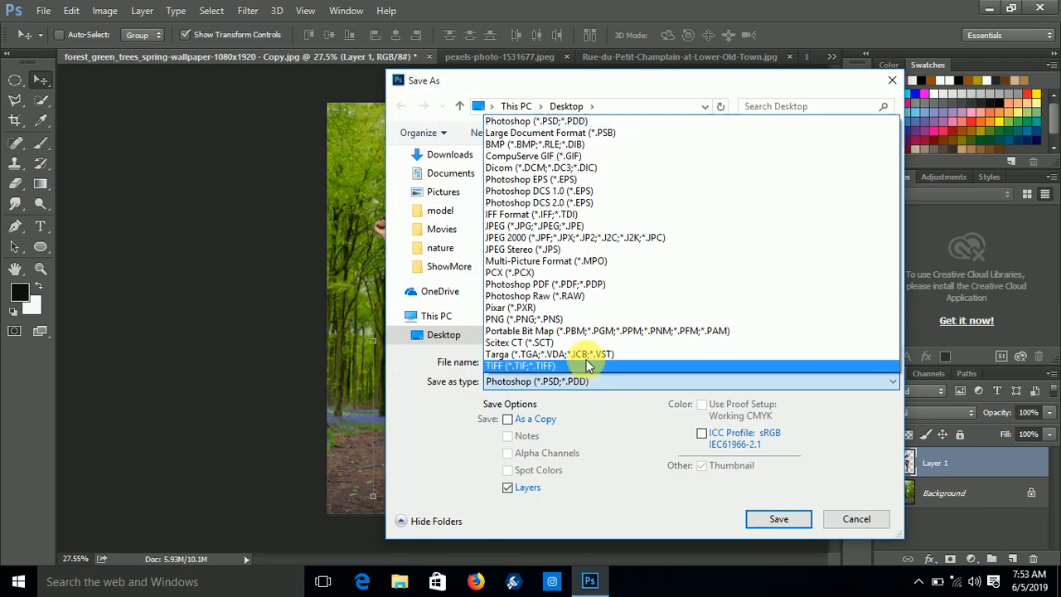
click(552, 227)
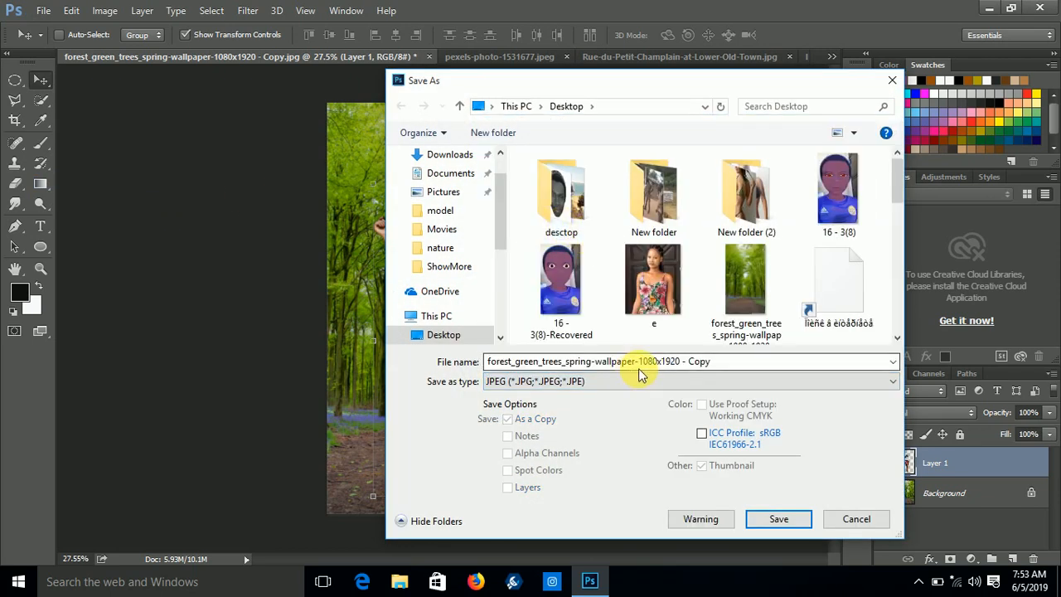
click(722, 363)
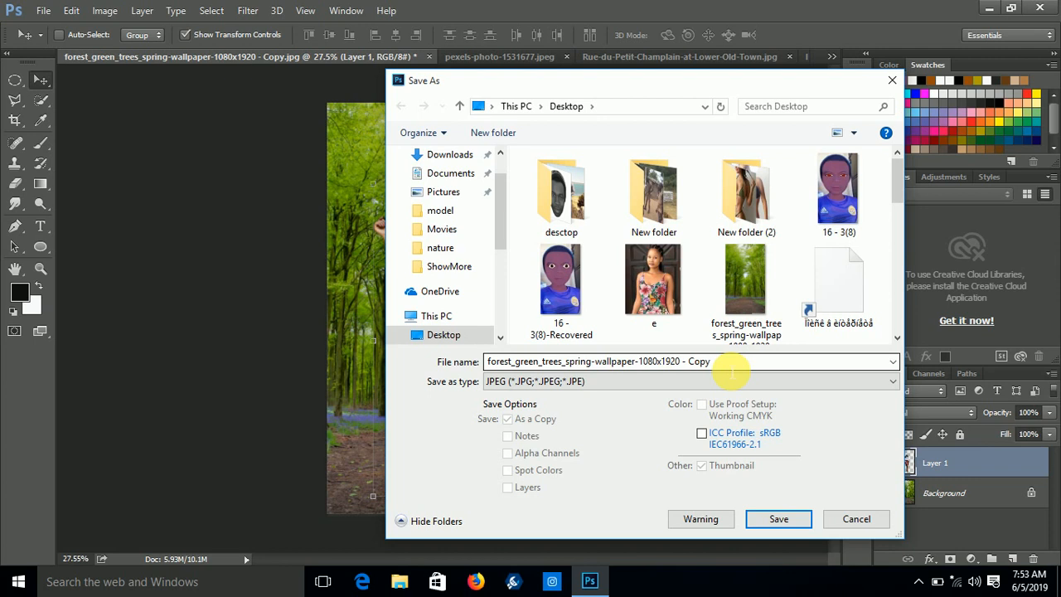
click(732, 369)
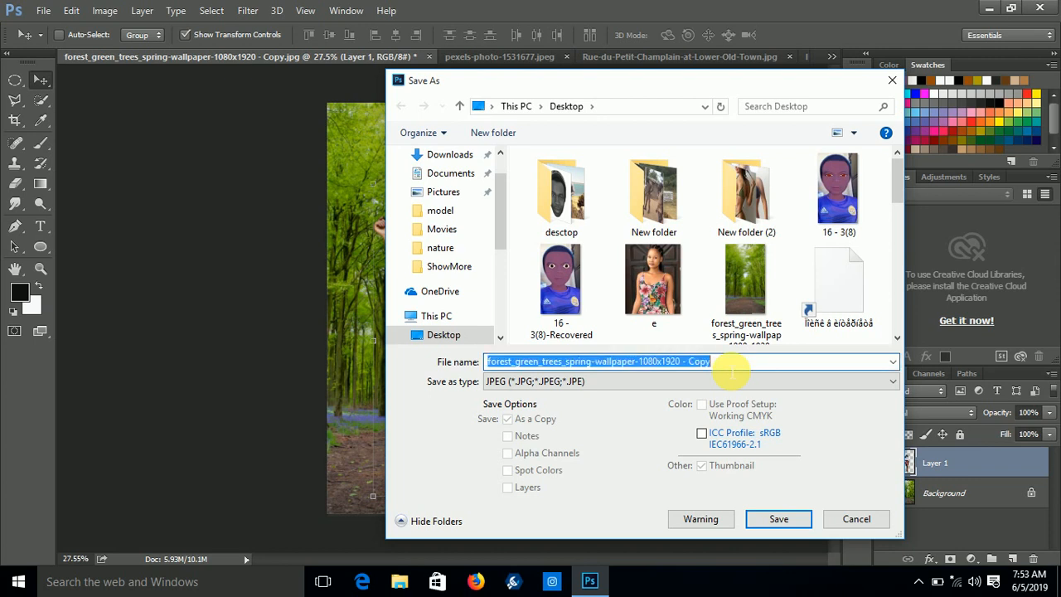
text(maua)
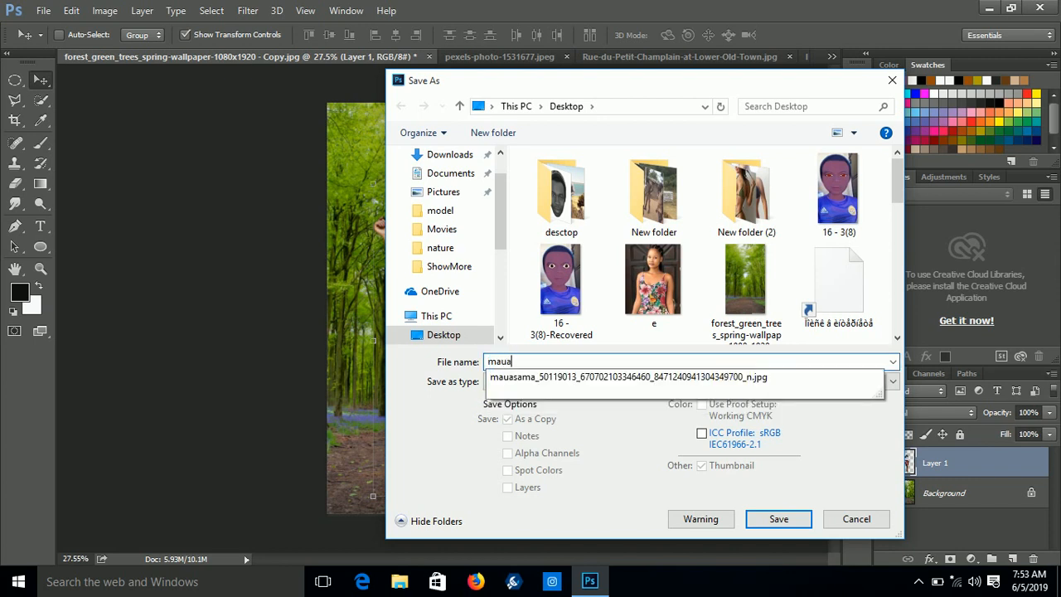
click(780, 521)
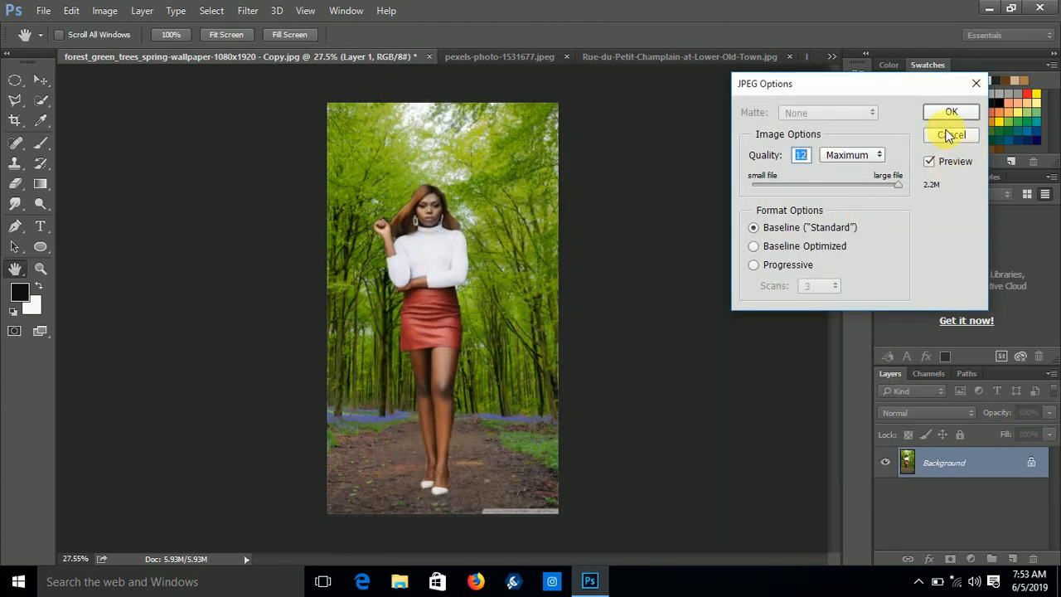
click(945, 113)
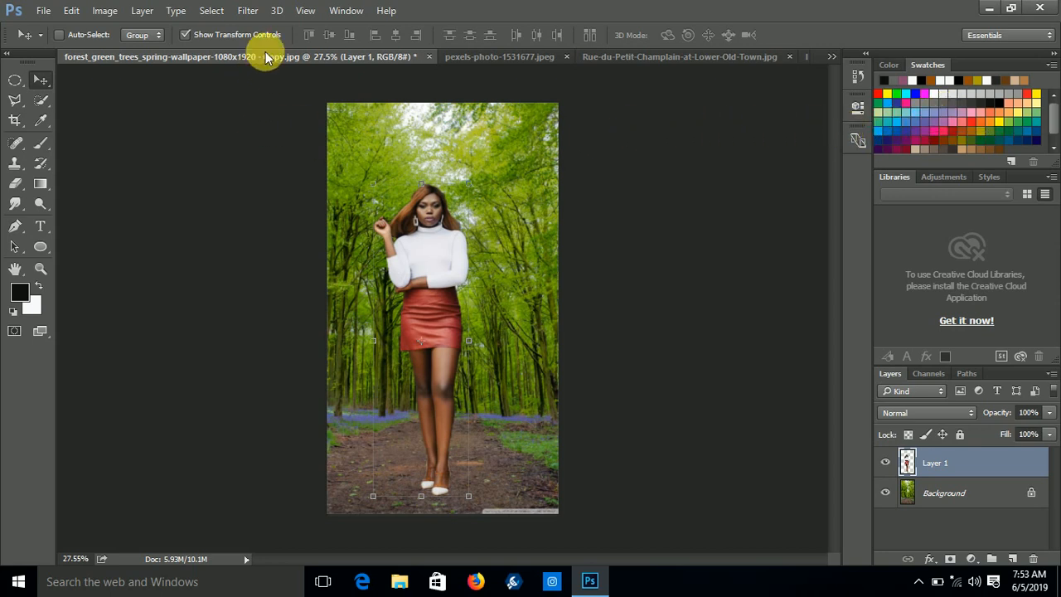
Step: Close the Rue-du-Petit-Champlain street image and float the forest composite and the woman's original photo in windows side by side
drag(285, 53, 278, 123)
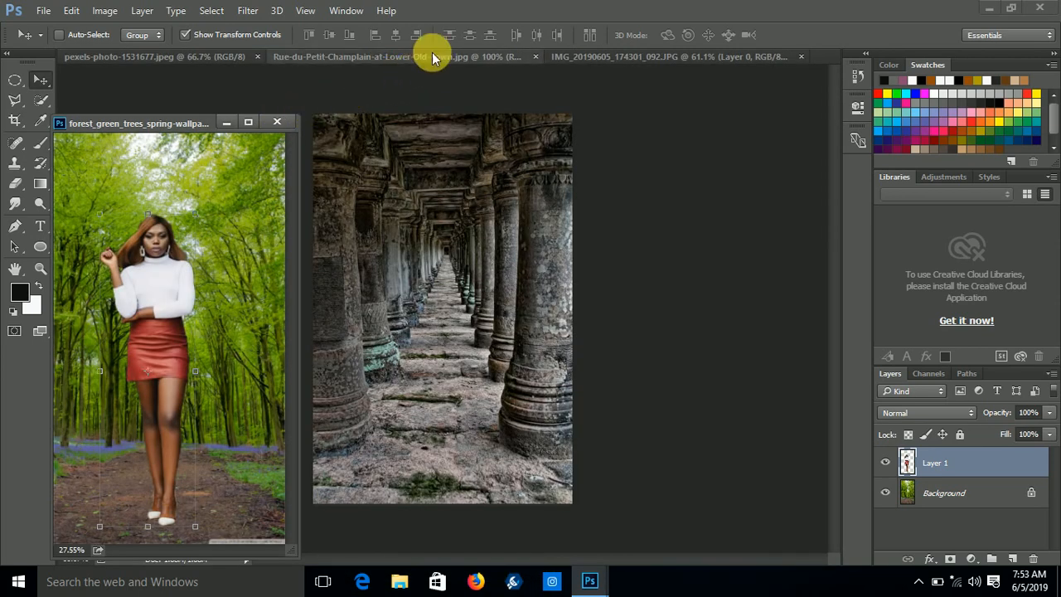
drag(431, 55, 441, 110)
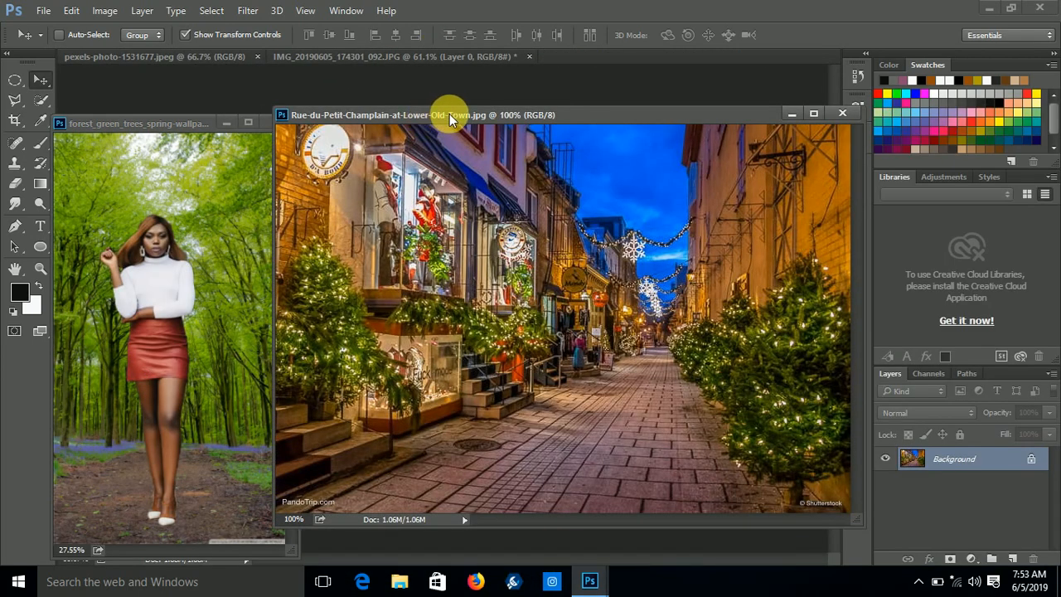
click(842, 113)
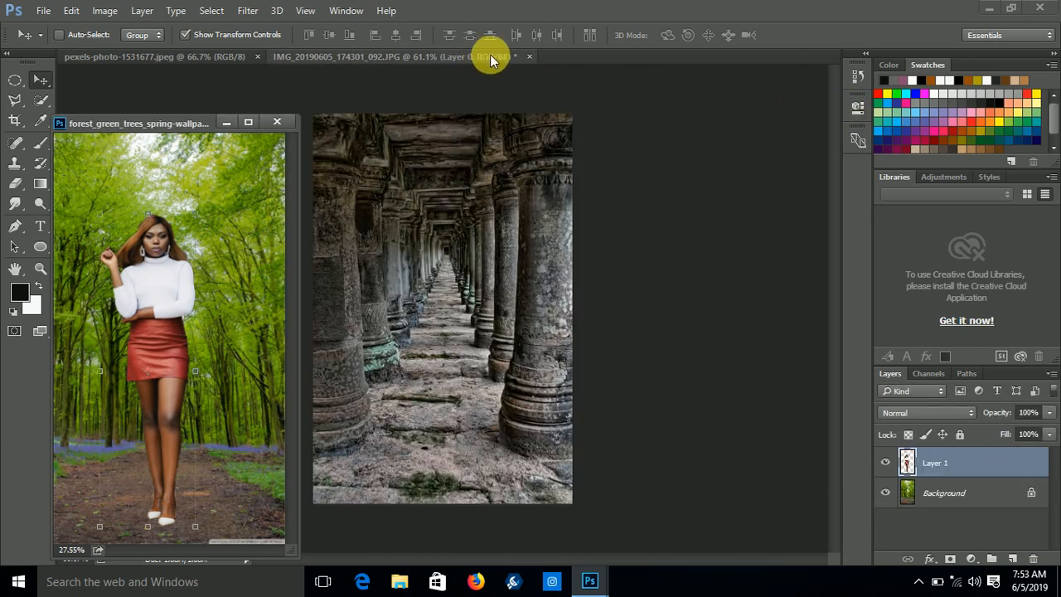
drag(439, 58, 538, 125)
drag(190, 123, 268, 122)
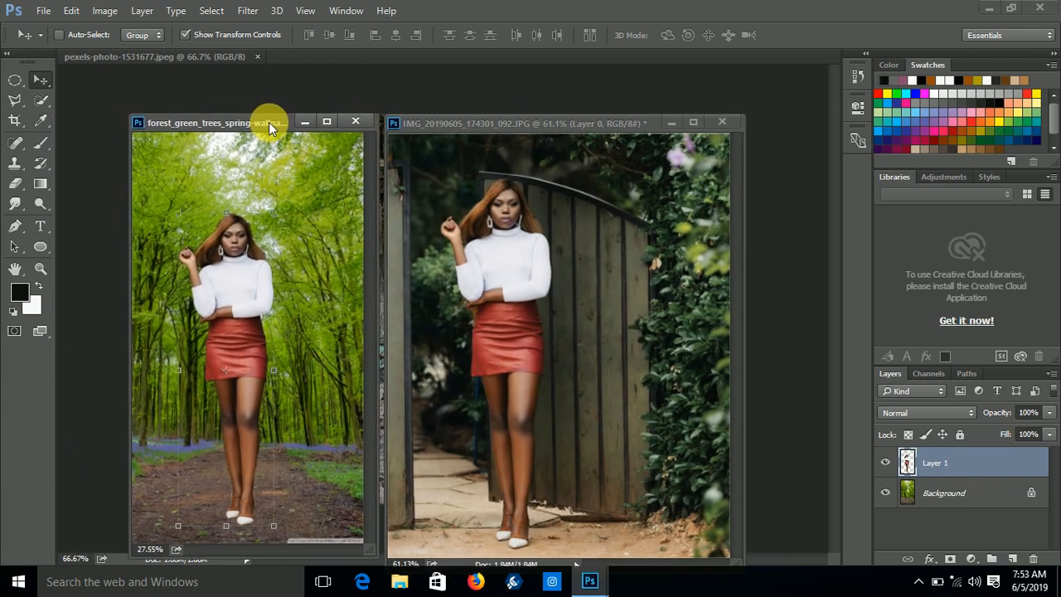